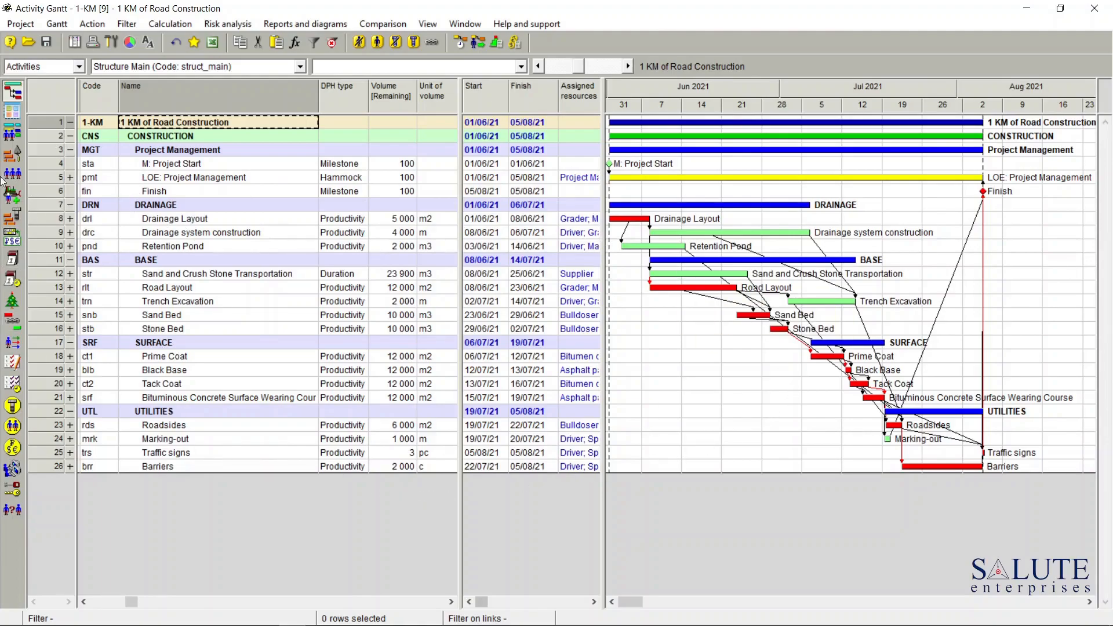
# Step: View the project's resource table and return to the activity Gantt
pyautogui.click(12, 175)
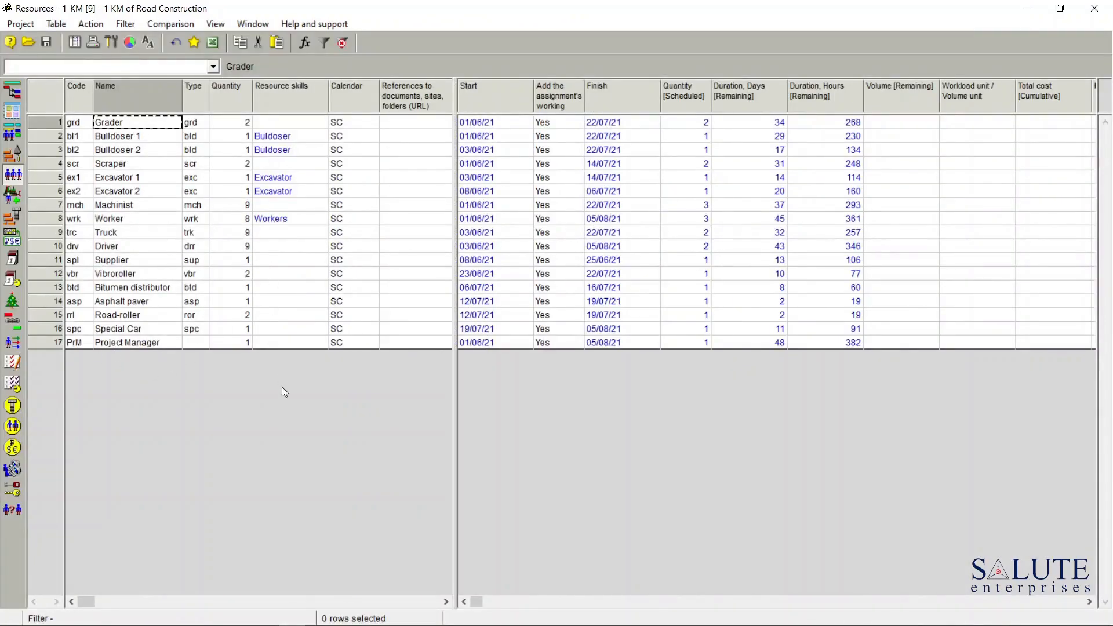
pyautogui.click(171, 141)
pyautogui.click(12, 92)
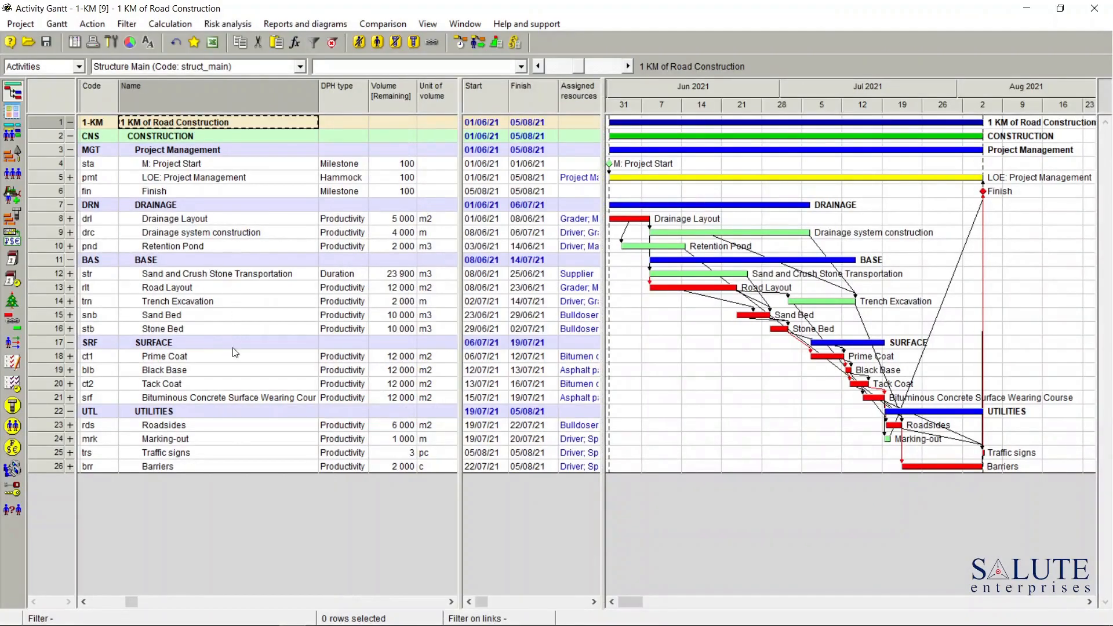
# Step: Examine the resource assignments under each activity in the Gantt with a widened table, and return to the activities-only display
pyautogui.click(384, 44)
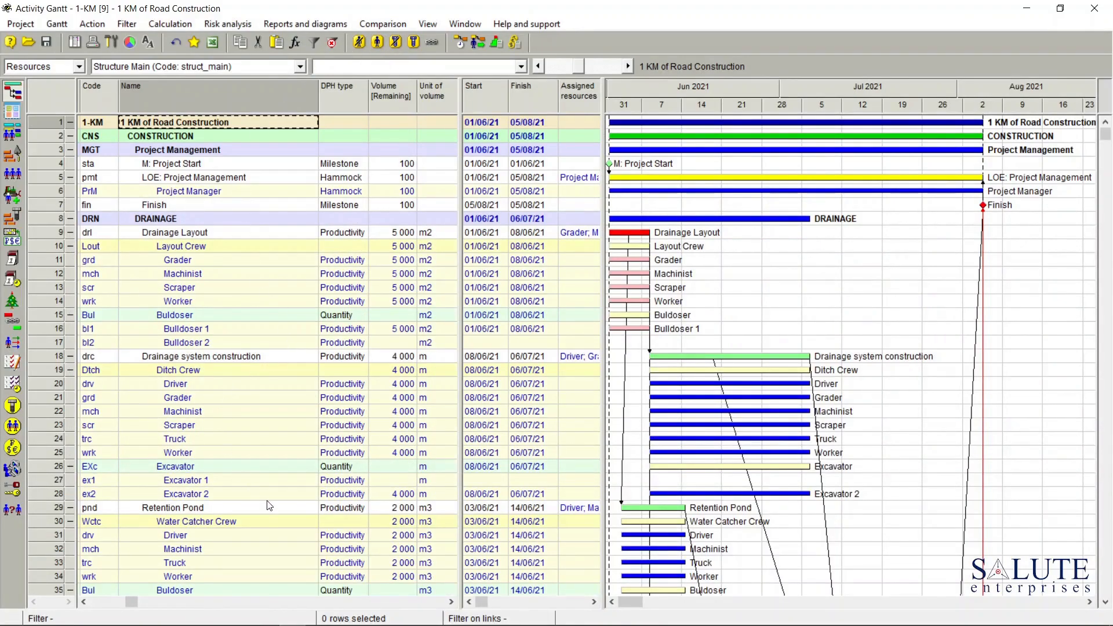
pyautogui.moveTo(610, 285)
pyautogui.moveTo(603, 277); pyautogui.dragTo(670, 277)
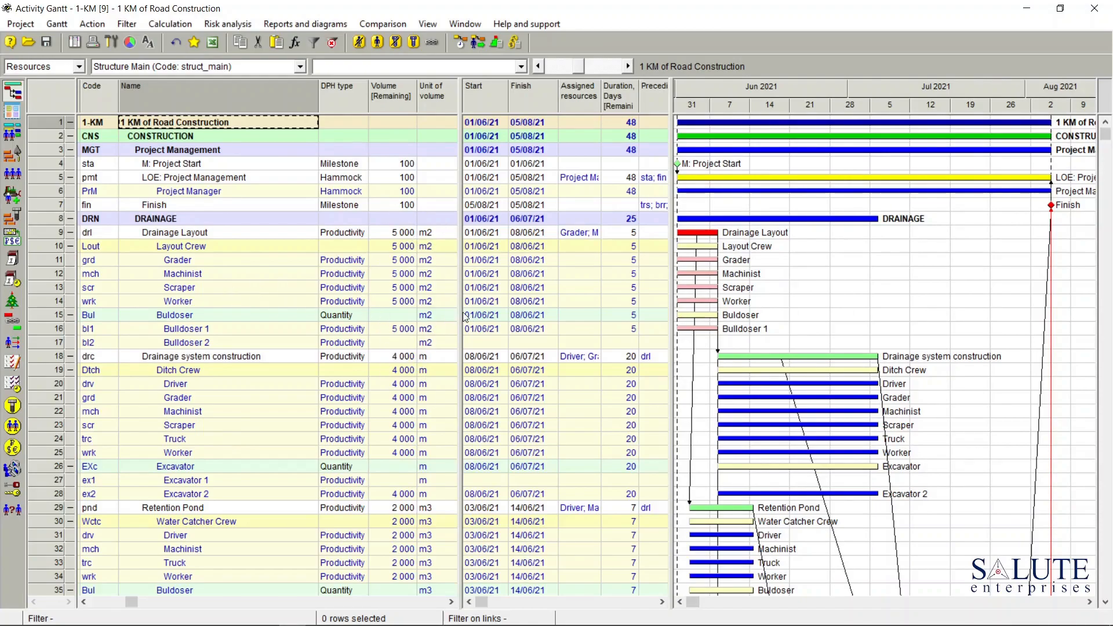
pyautogui.moveTo(459, 313)
pyautogui.mouseDown()
pyautogui.moveTo(548, 313)
pyautogui.moveTo(459, 314)
pyautogui.mouseUp()
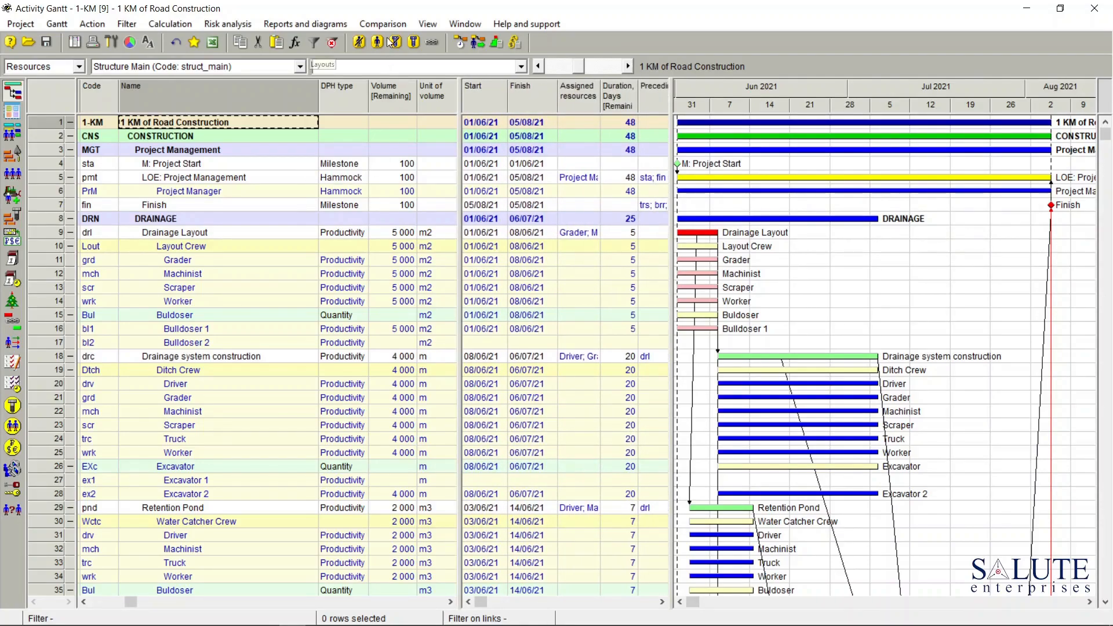
pyautogui.click(361, 43)
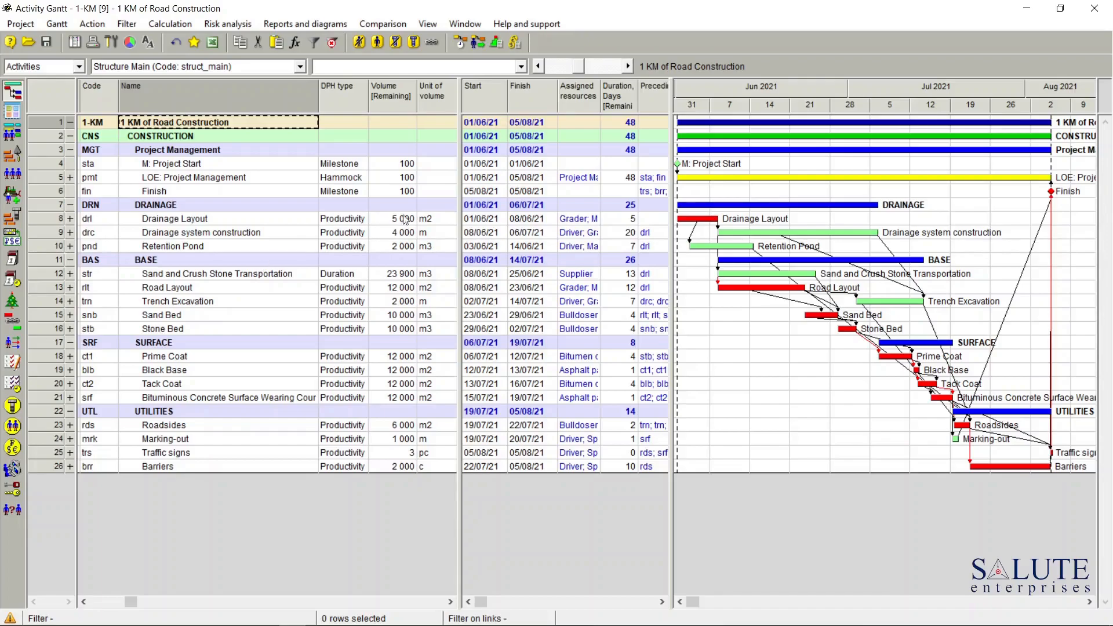
# Step: Open the project's Materials table and add a new material
pyautogui.click(428, 24)
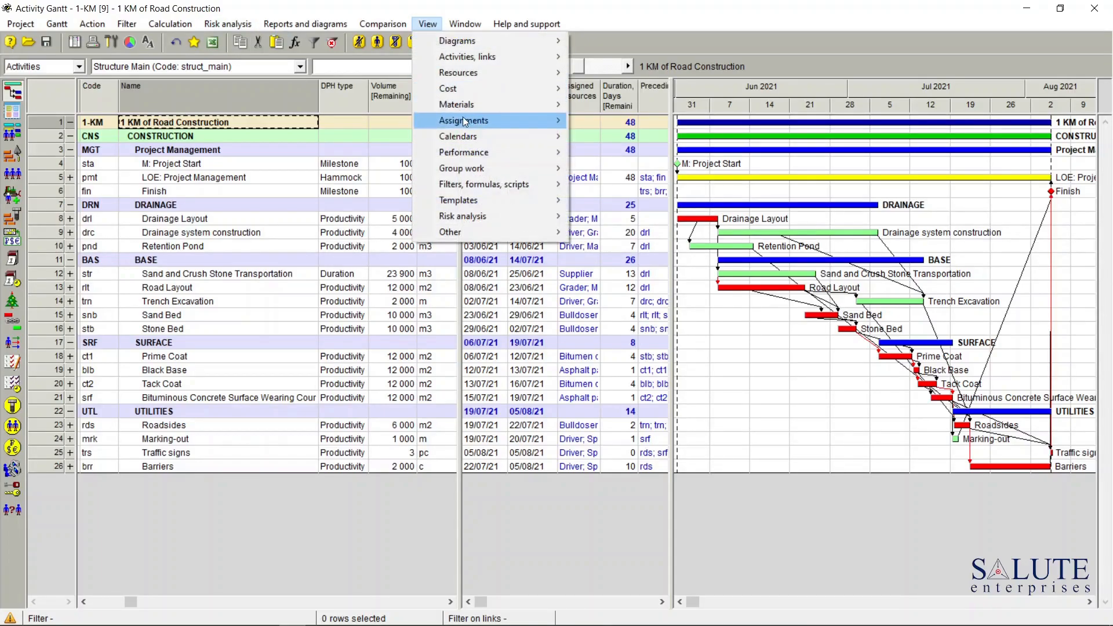
pyautogui.moveTo(464, 106)
pyautogui.click(614, 107)
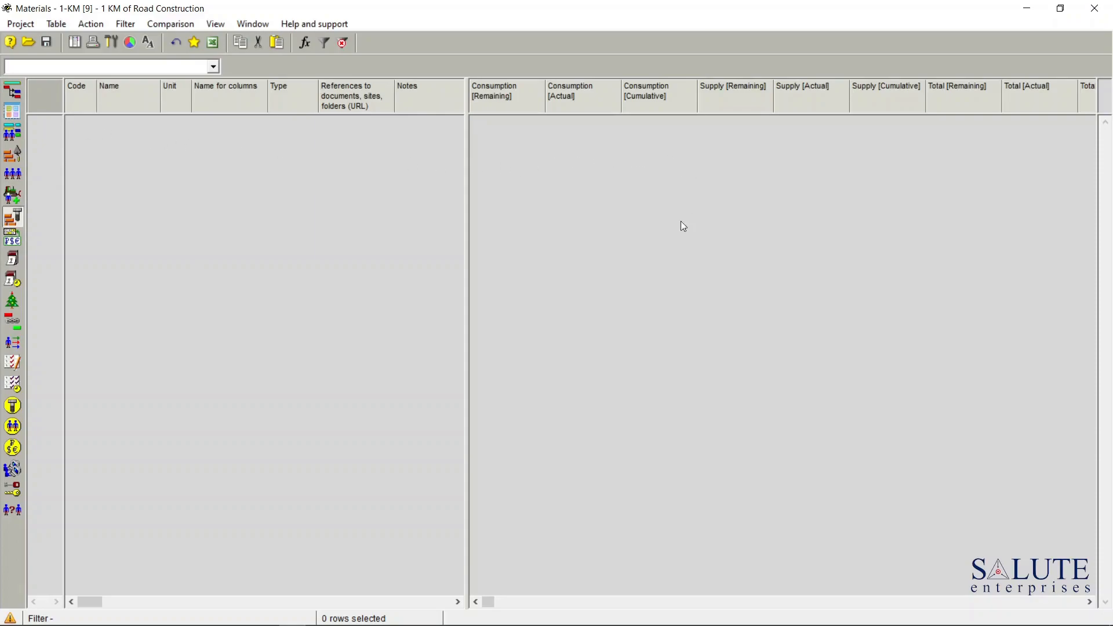
pyautogui.rightClick(47, 138)
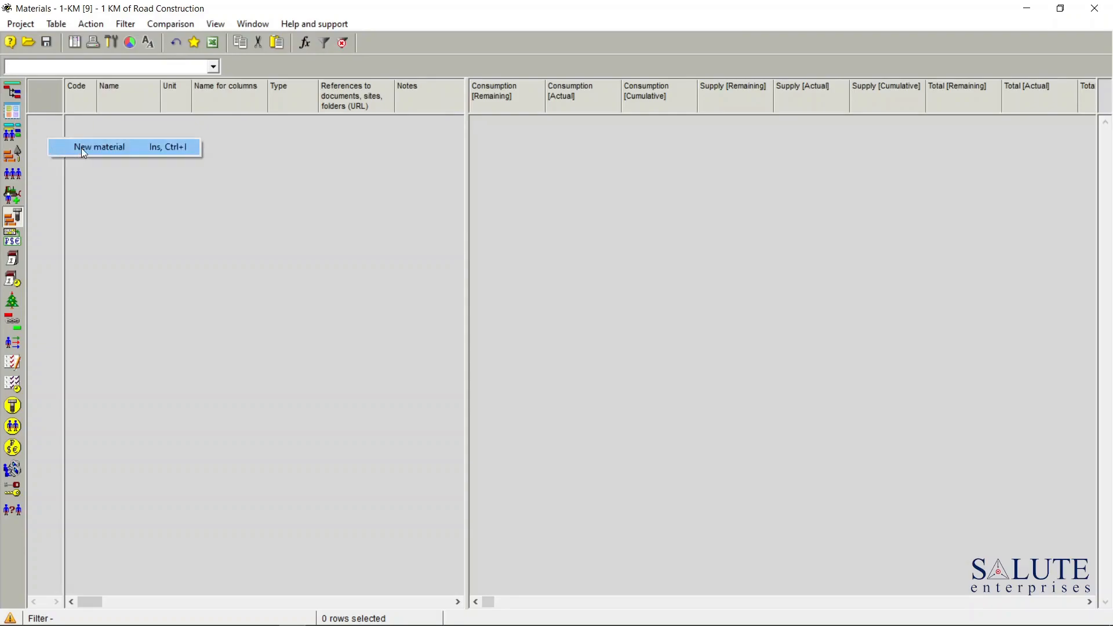
pyautogui.click(82, 149)
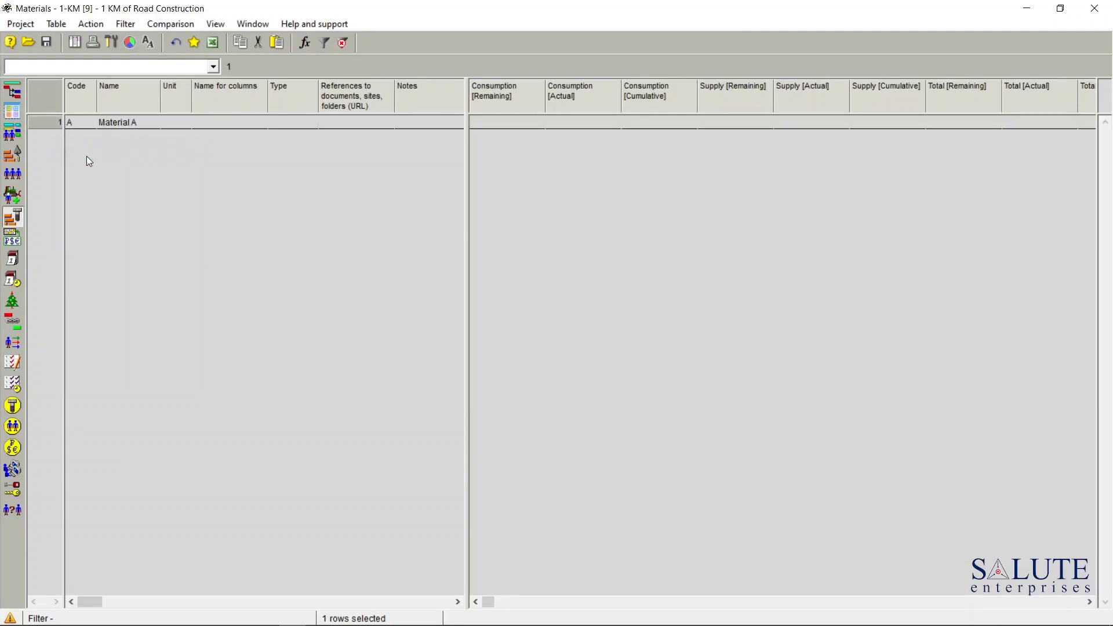
# Step: Set the new material's name to Fuel, its code to Fuel and its unit to L, and save it
pyautogui.doubleClick(48, 124)
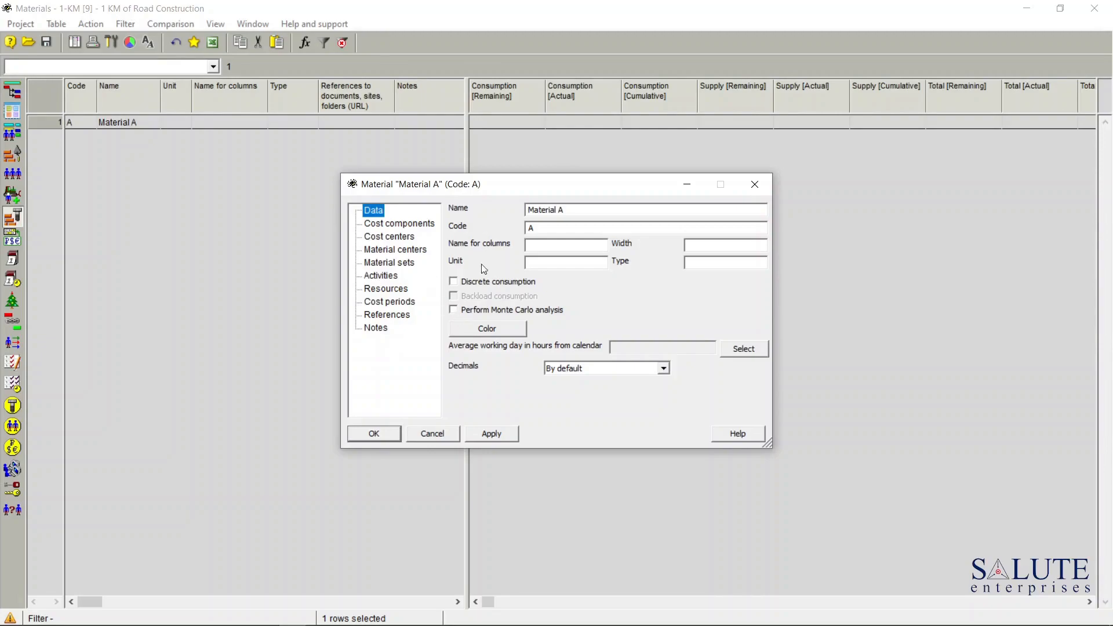
pyautogui.moveTo(569, 210); pyautogui.dragTo(528, 210)
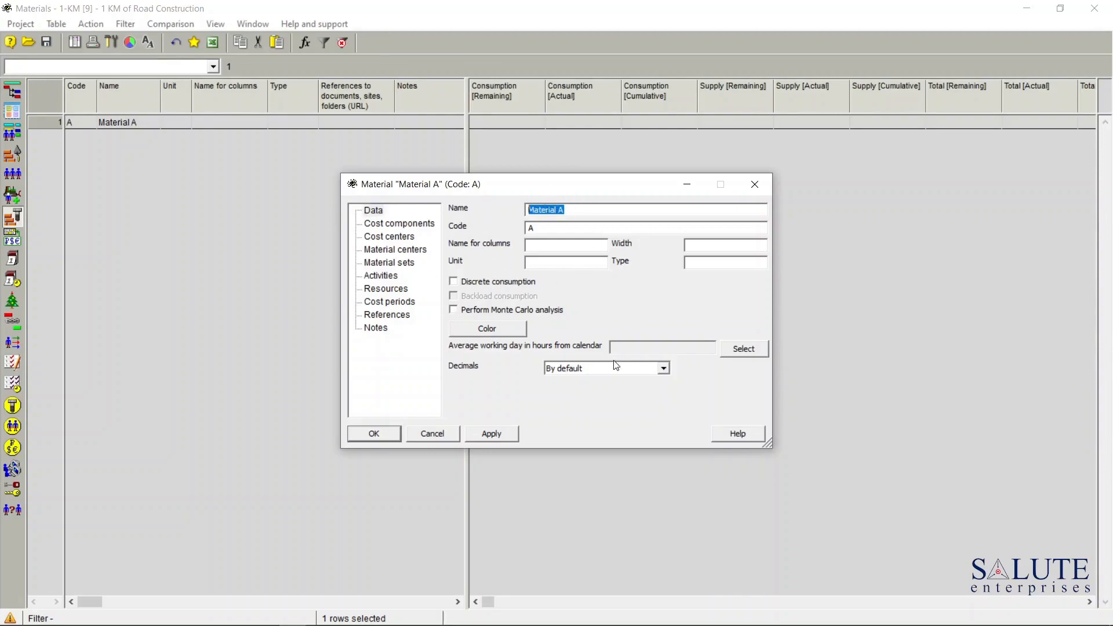
pyautogui.write('Fuel')
pyautogui.doubleClick(555, 230)
pyautogui.write('Fue')
pyautogui.write('l')
pyautogui.write('L')
pyautogui.click(491, 434)
pyautogui.click(384, 436)
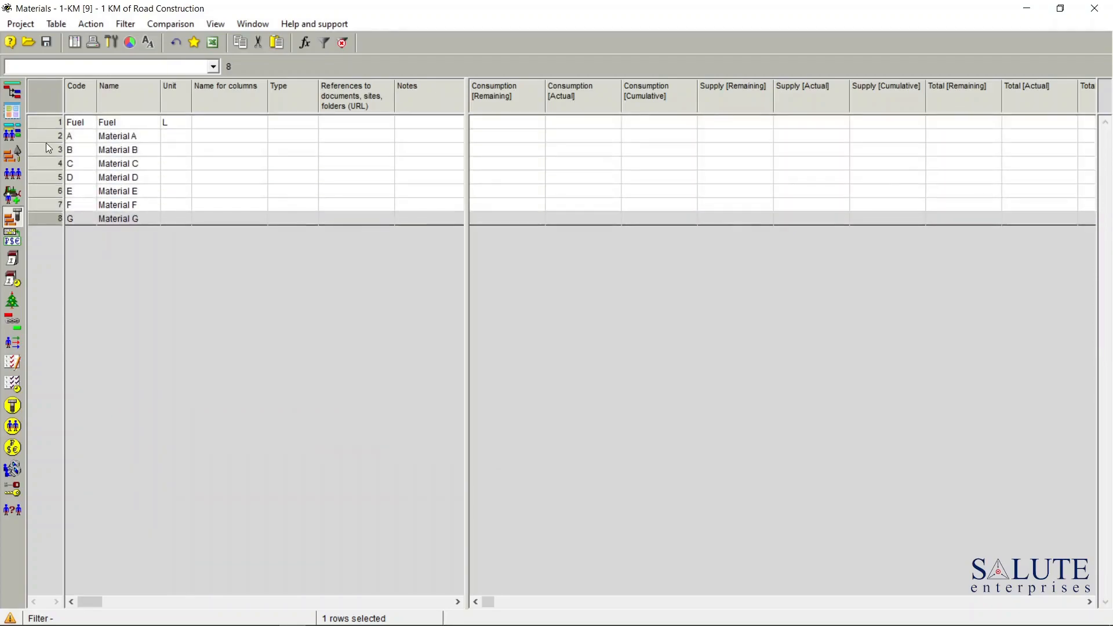
# Step: Review the codes, names and units in the materials list and return to the activity Gantt
pyautogui.click(81, 127)
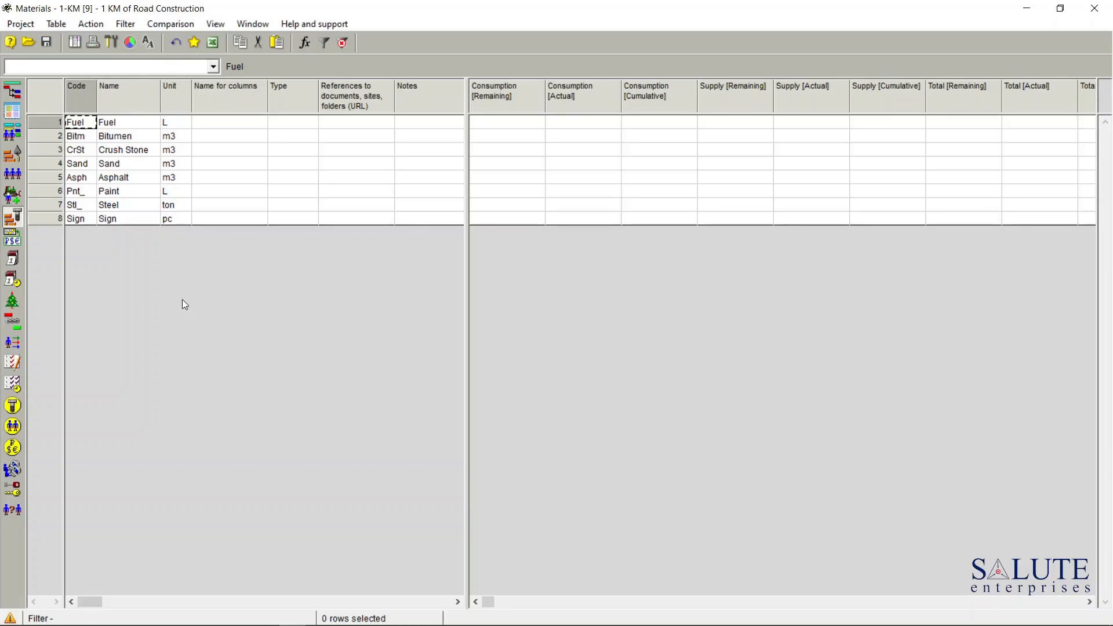
pyautogui.click(137, 123)
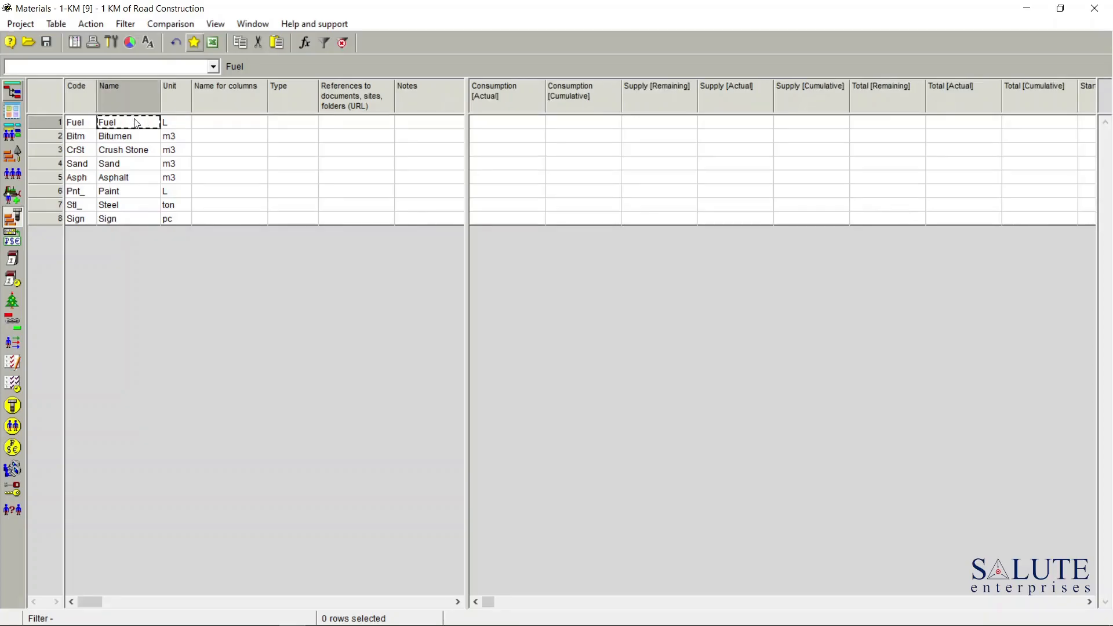
pyautogui.click(75, 124)
pyautogui.click(14, 93)
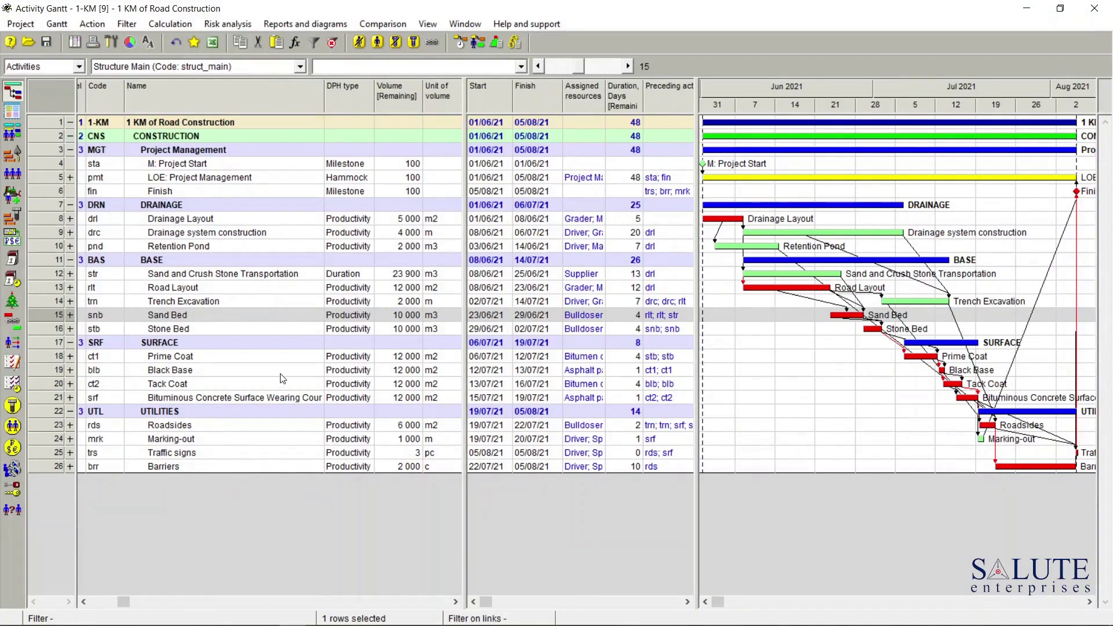
# Step: Examine the material assignments of the Sand Bed activity and the list of materials available to it, without adding any
pyautogui.doubleClick(41, 315)
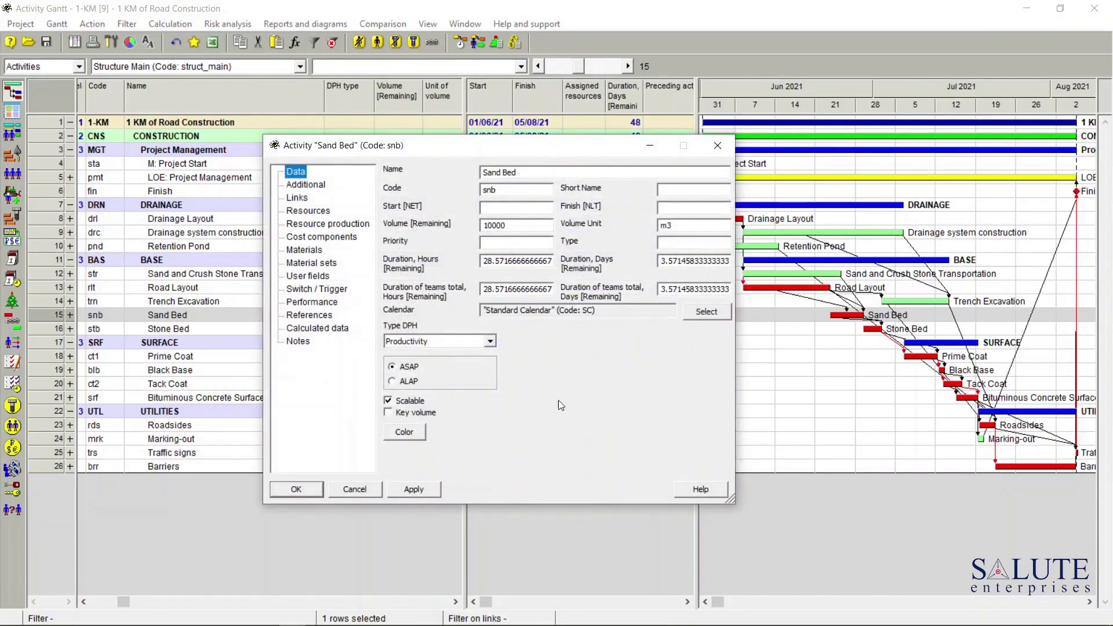
pyautogui.click(313, 251)
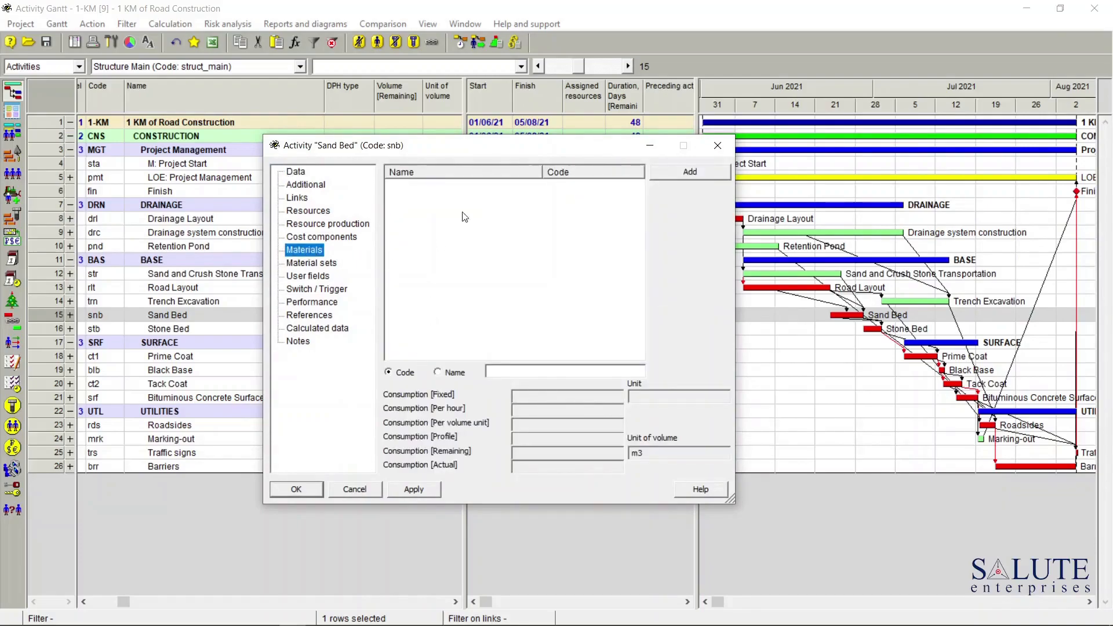
pyautogui.click(710, 176)
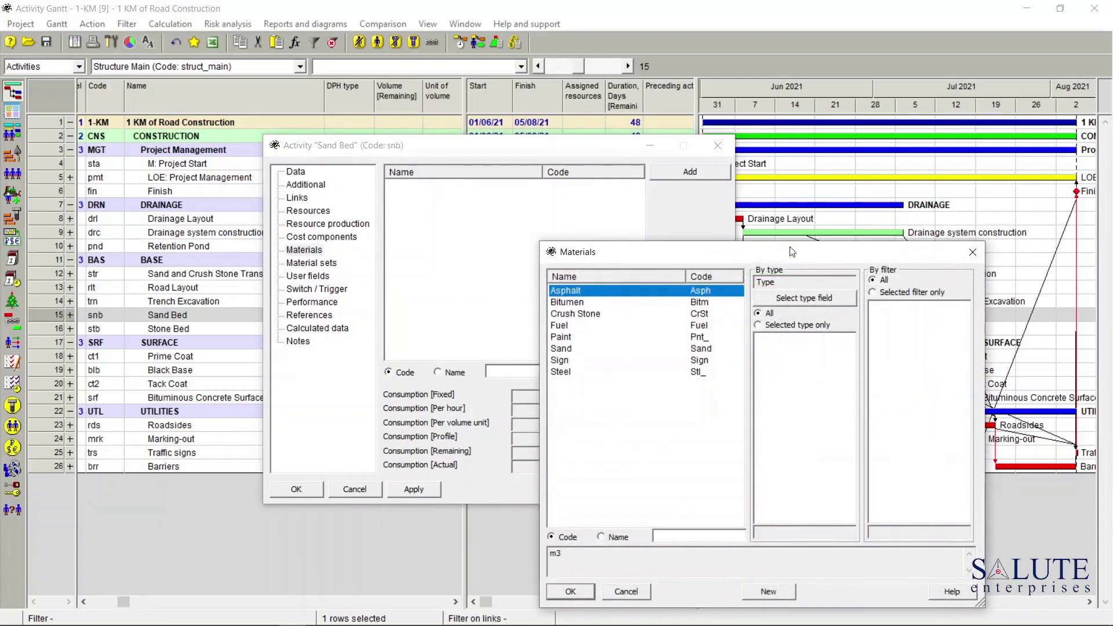
pyautogui.click(979, 261)
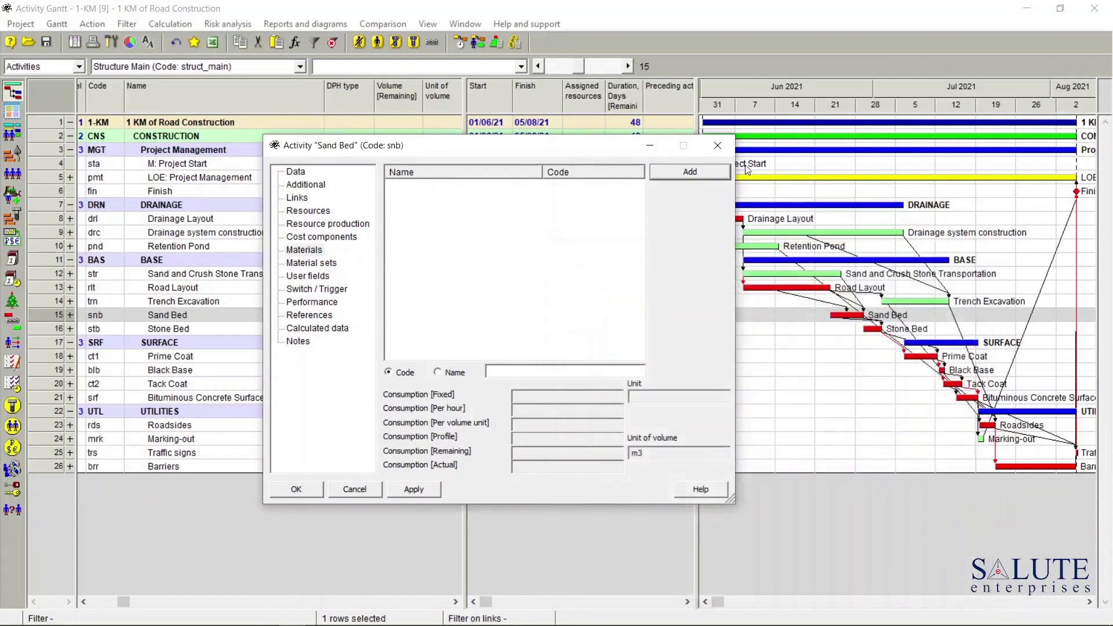
pyautogui.click(717, 146)
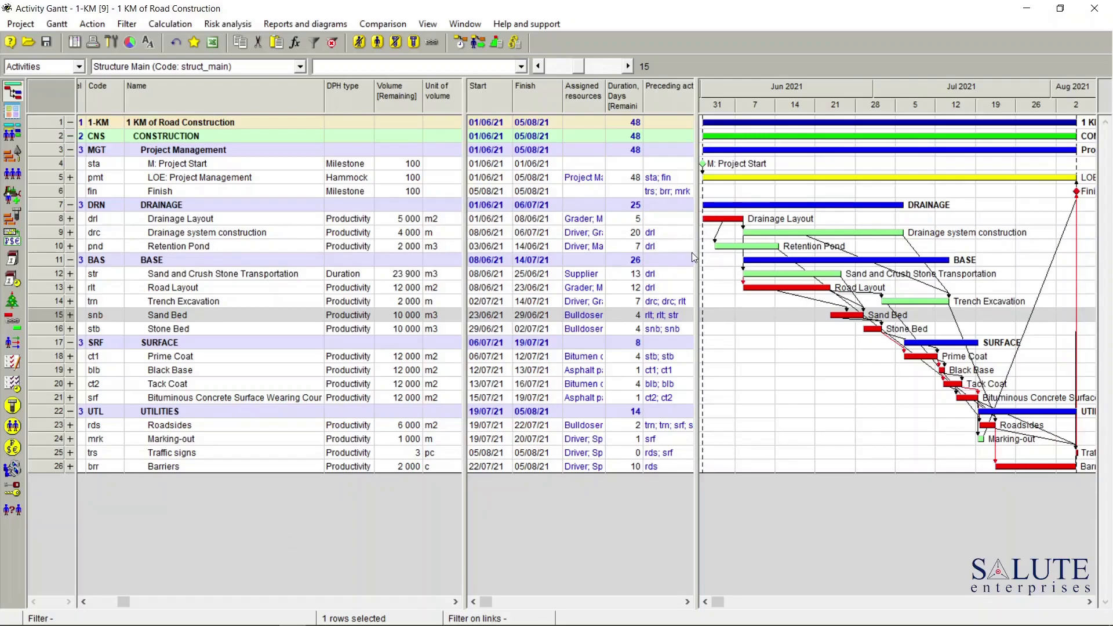
# Step: Add per-volume-unit consumption columns for all eight materials, from Asphalt to Steel, before the Productivity column of the activity table
pyautogui.moveTo(696, 254); pyautogui.dragTo(847, 253)
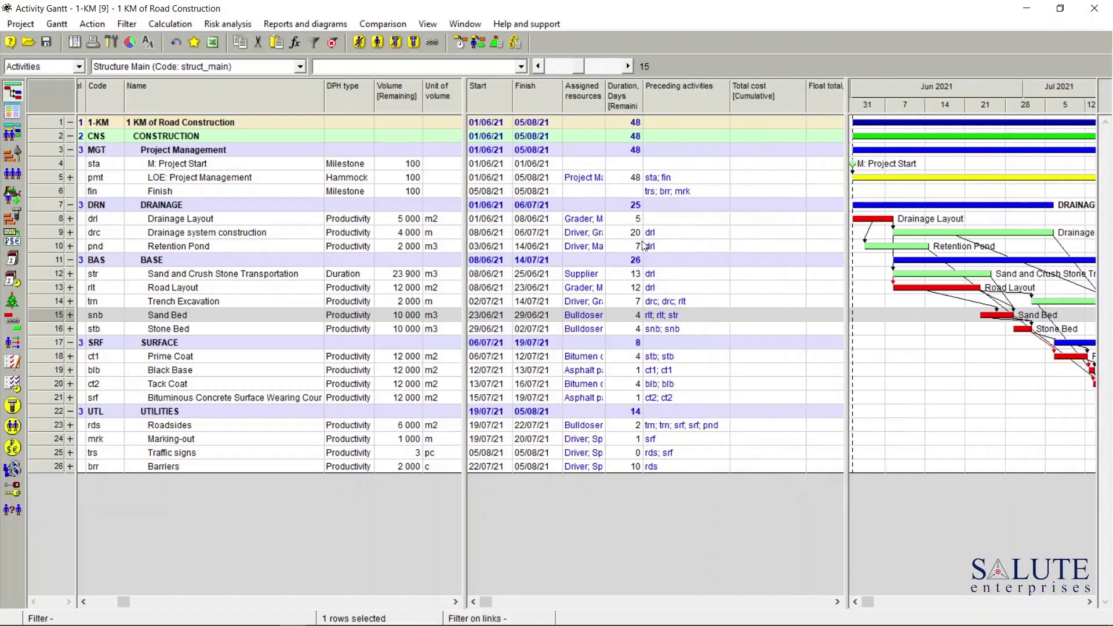
pyautogui.moveTo(469, 210); pyautogui.dragTo(739, 209)
pyautogui.rightClick(504, 97)
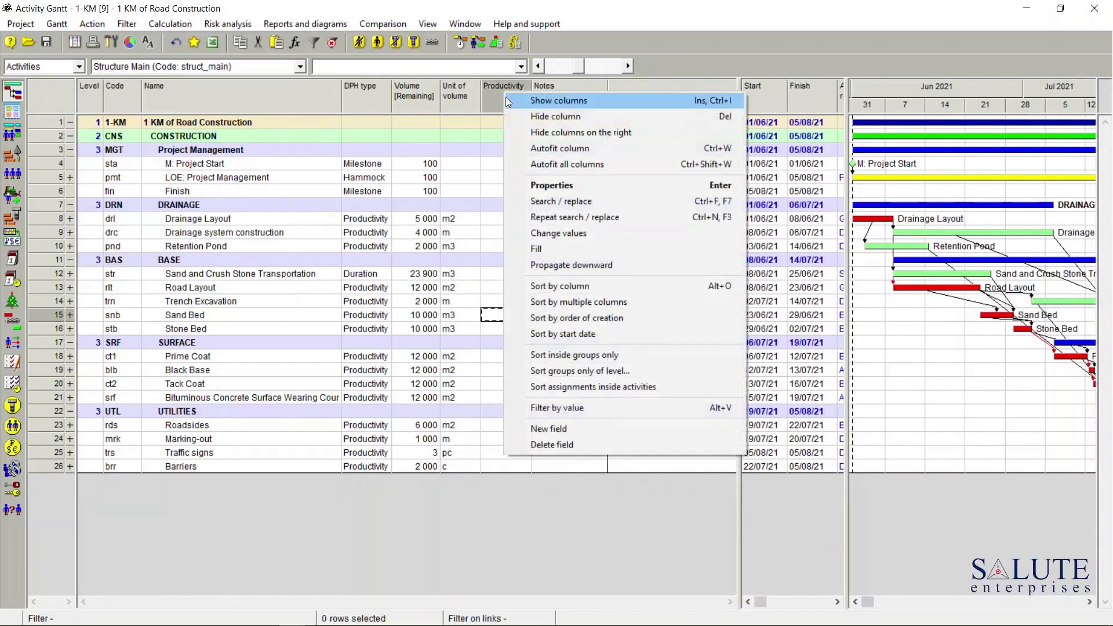
pyautogui.click(515, 101)
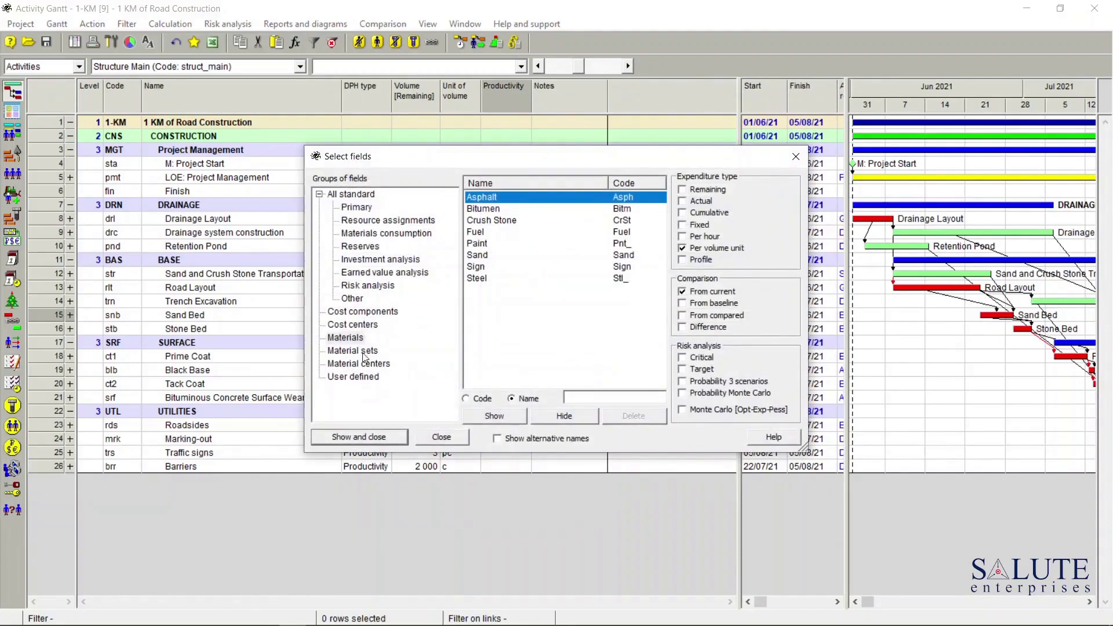
pyautogui.click(351, 338)
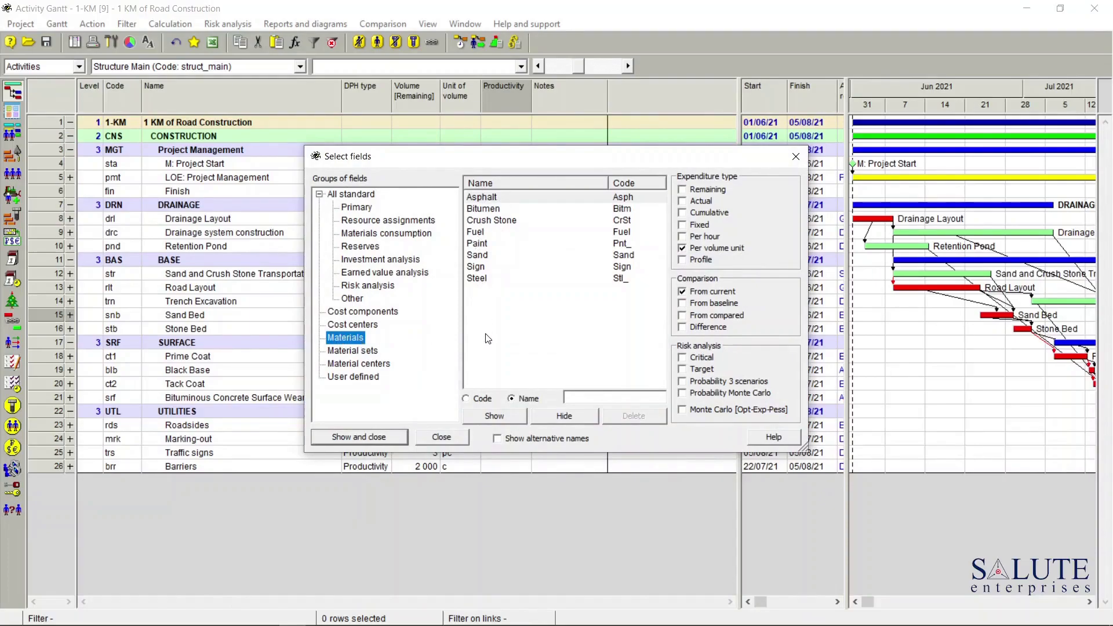
pyautogui.click(497, 198)
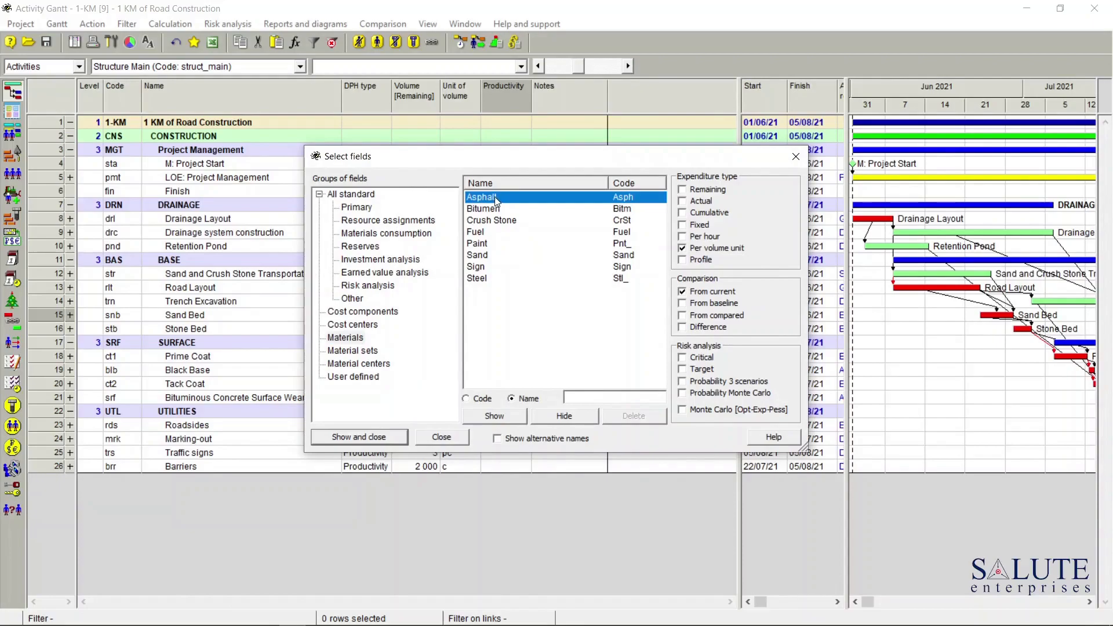
pyautogui.keyDown('shift'); pyautogui.click(485, 280); pyautogui.keyUp('shift')
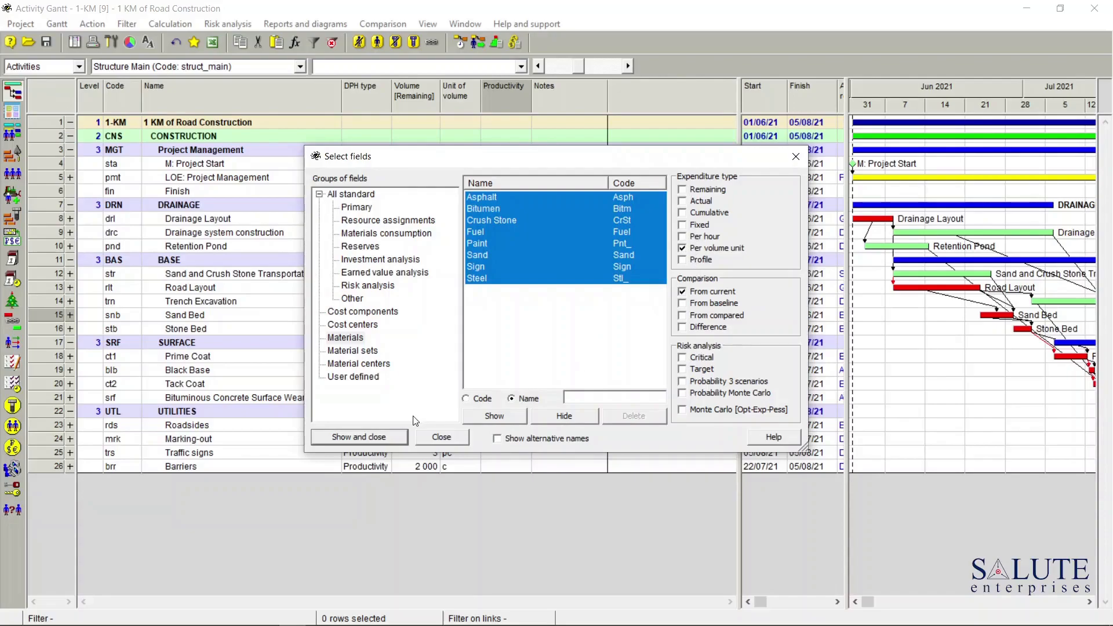
pyautogui.click(359, 437)
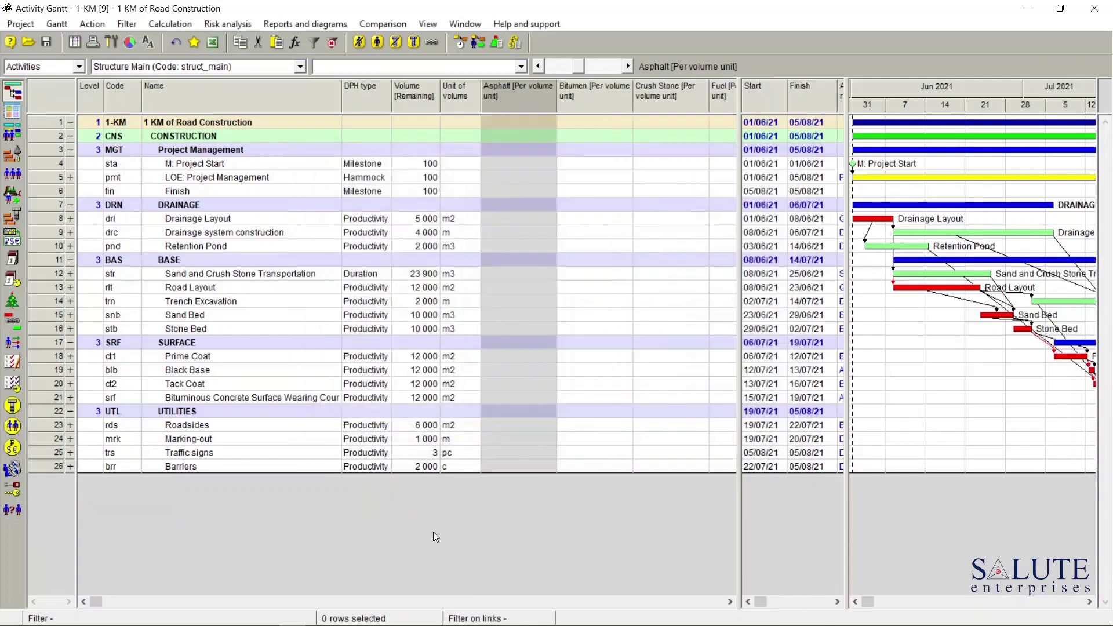
# Step: Widen the activity table and narrow the material columns from Asphalt to Steel so they all fit, and select Sand Bed's Asphalt cell
pyautogui.moveTo(846, 497); pyautogui.dragTo(959, 496)
pyautogui.moveTo(738, 488); pyautogui.dragTo(881, 488)
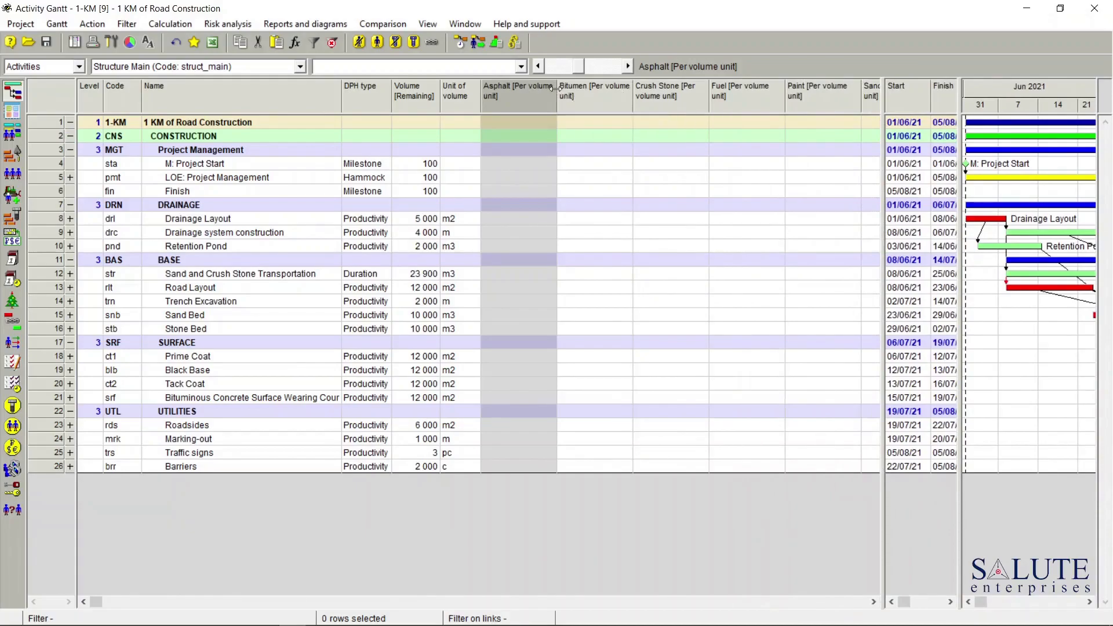
pyautogui.moveTo(557, 90); pyautogui.dragTo(534, 96)
pyautogui.moveTo(611, 91); pyautogui.dragTo(583, 93)
pyautogui.moveTo(657, 94); pyautogui.dragTo(638, 97)
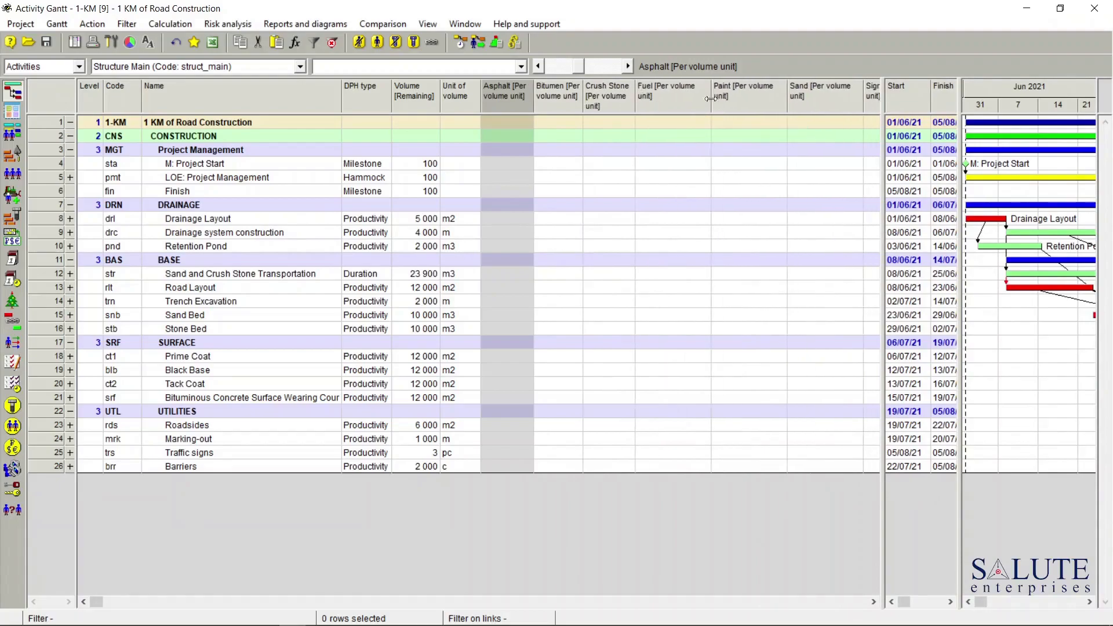
pyautogui.moveTo(708, 95); pyautogui.dragTo(685, 96)
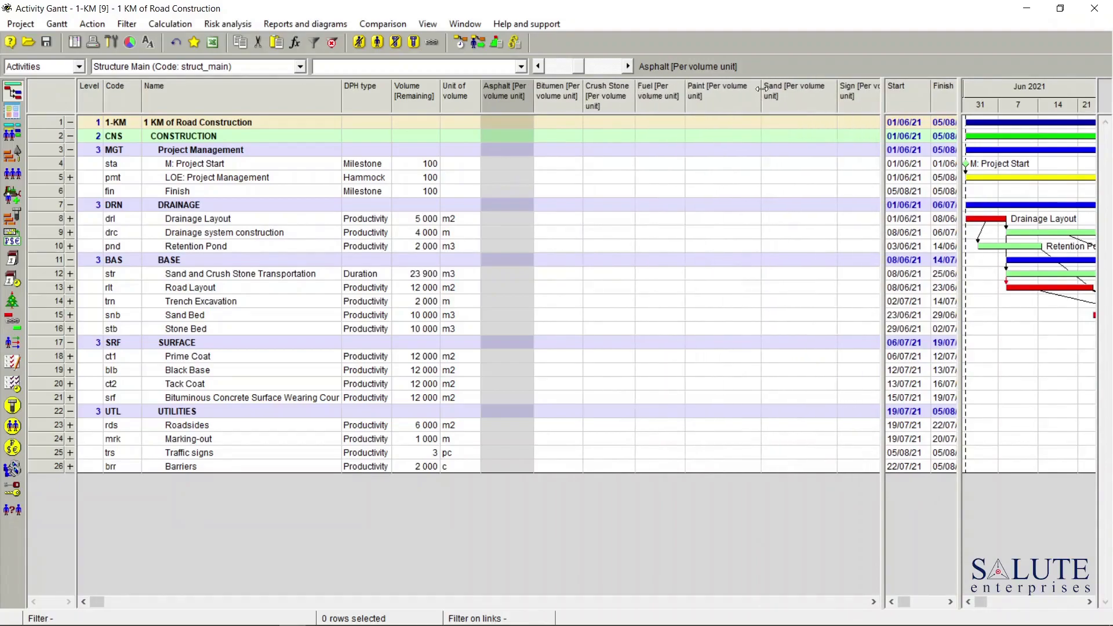
pyautogui.moveTo(761, 93); pyautogui.dragTo(734, 94)
pyautogui.moveTo(809, 93); pyautogui.dragTo(765, 93)
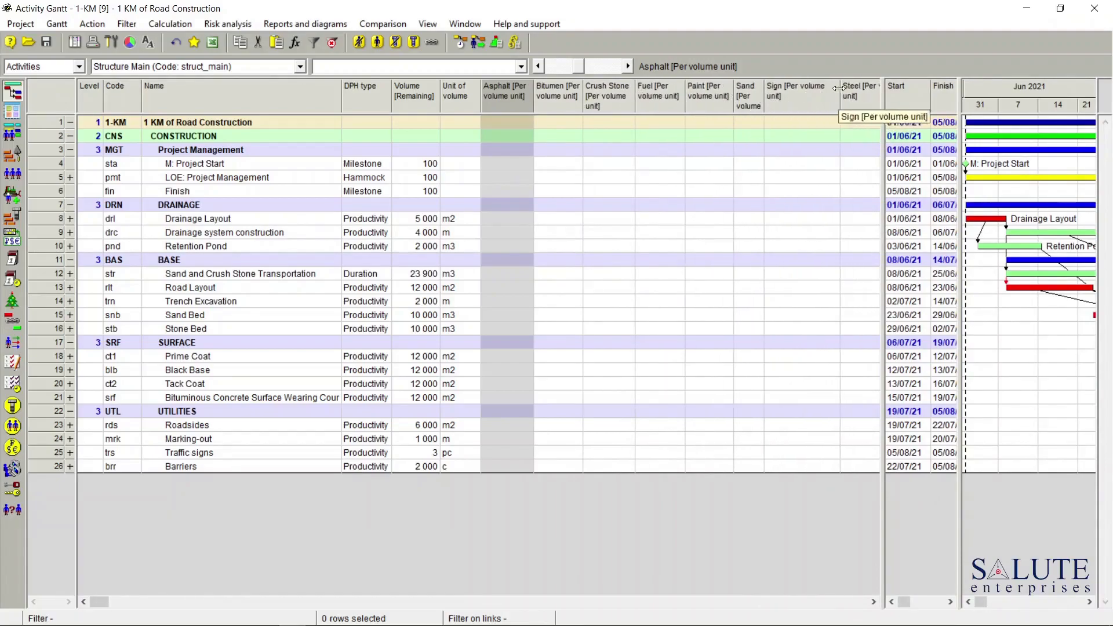
pyautogui.moveTo(839, 93); pyautogui.dragTo(804, 94)
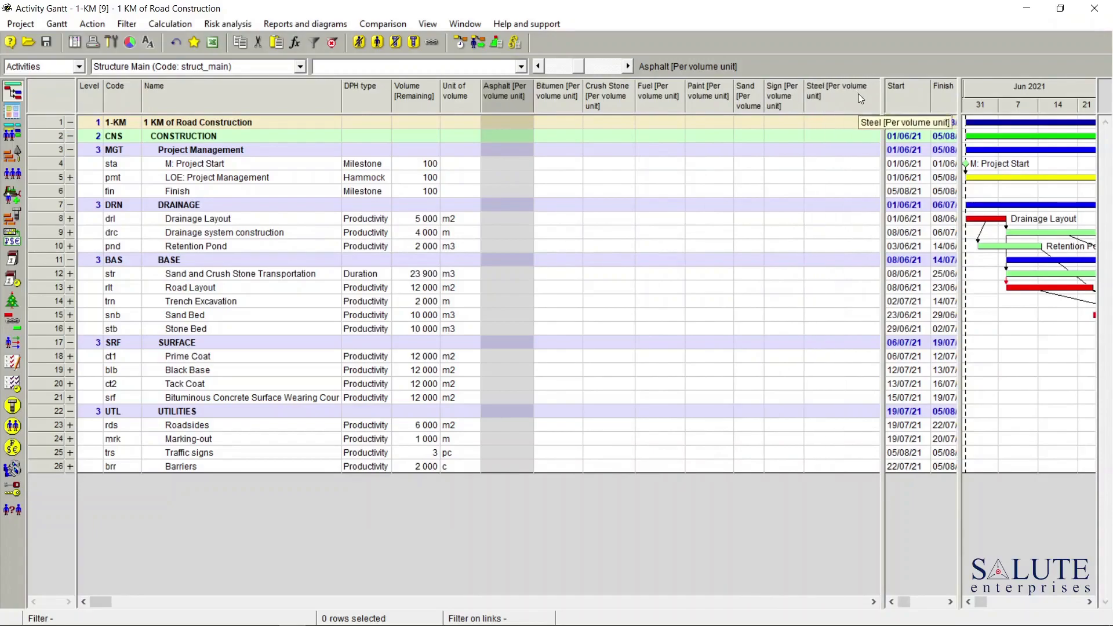
pyautogui.moveTo(882, 110); pyautogui.dragTo(848, 102)
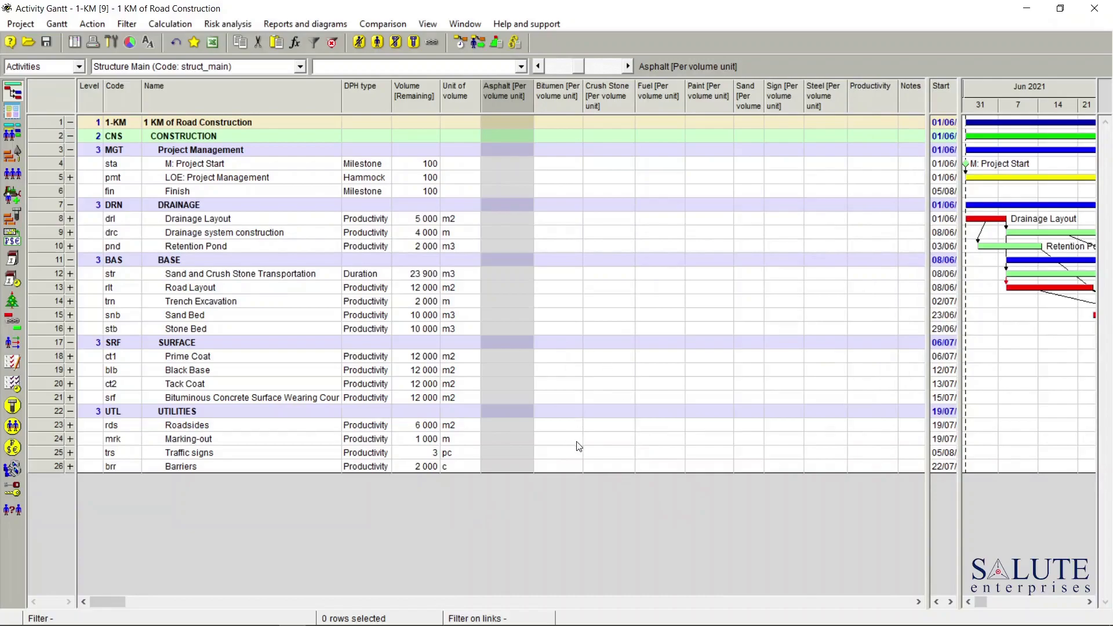
pyautogui.click(504, 315)
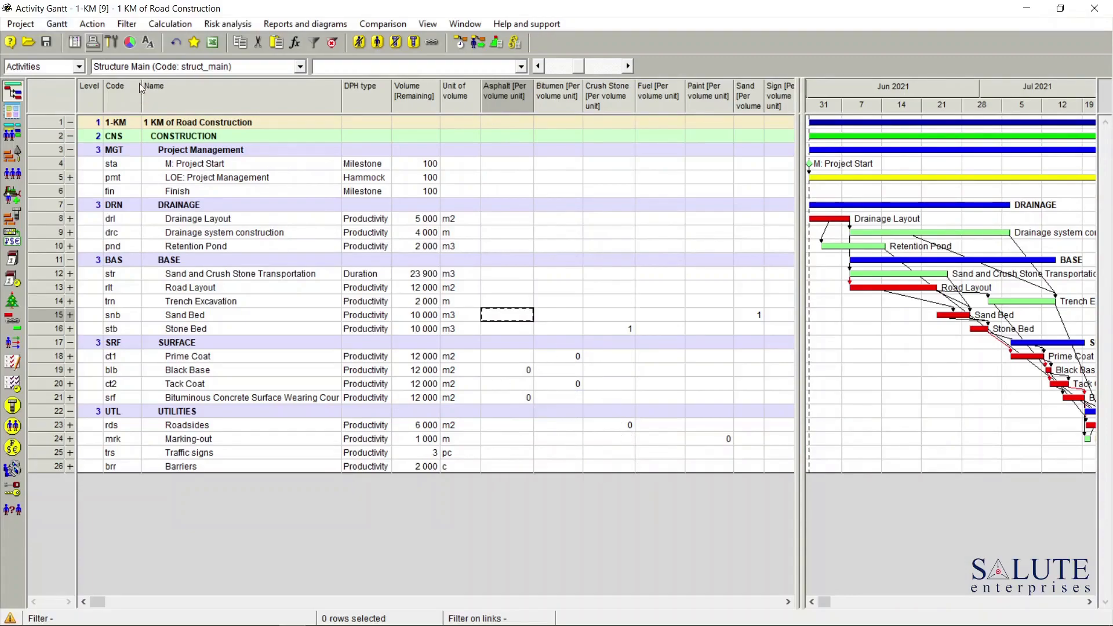
# Step: Set the project's default column format to 2 decimal digits, and show and hide the material assignment rows beneath the activities
pyautogui.click(31, 27)
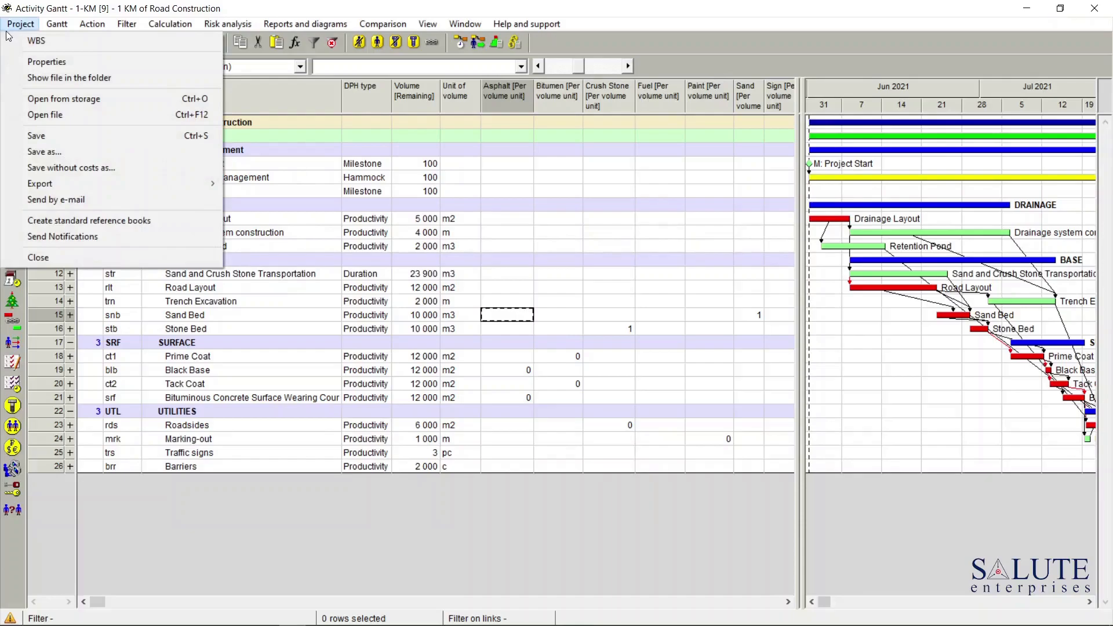
pyautogui.click(46, 62)
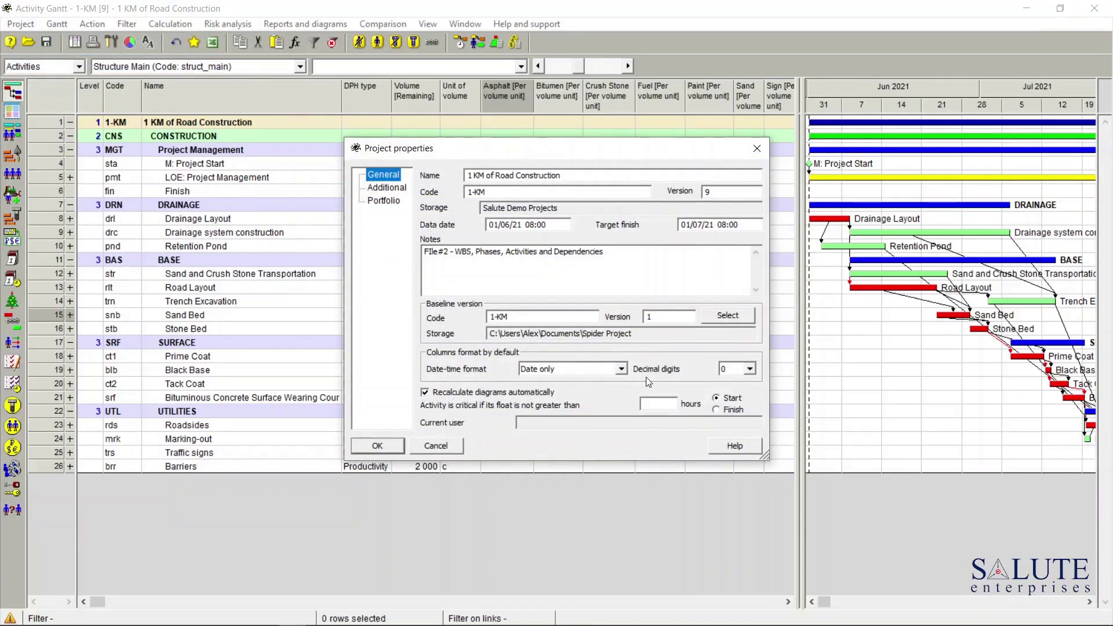
pyautogui.click(749, 370)
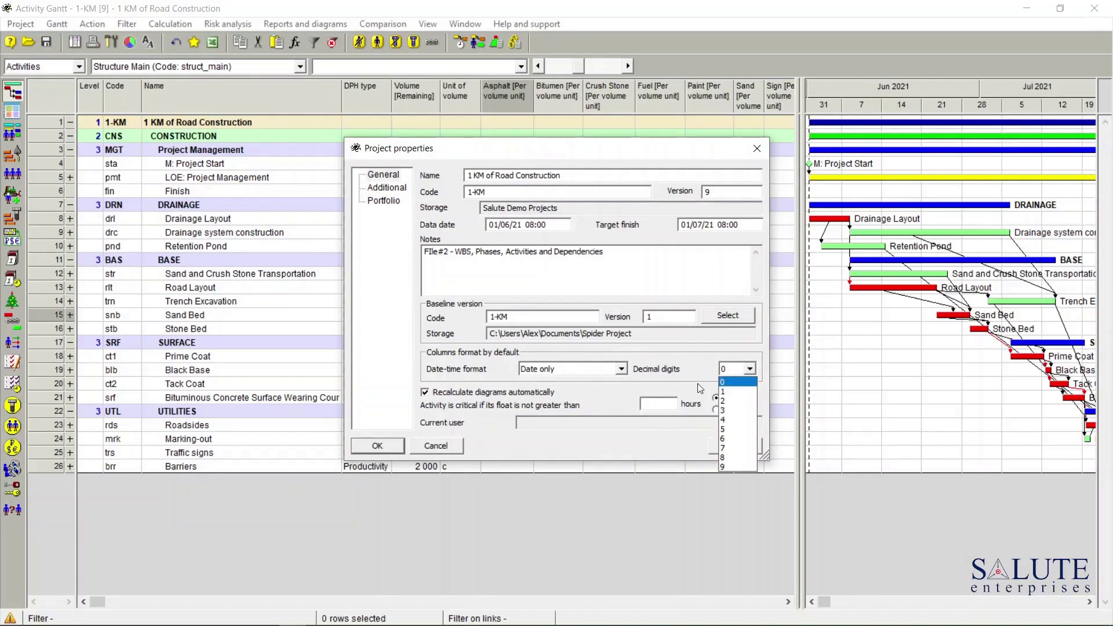
pyautogui.click(734, 401)
pyautogui.click(391, 447)
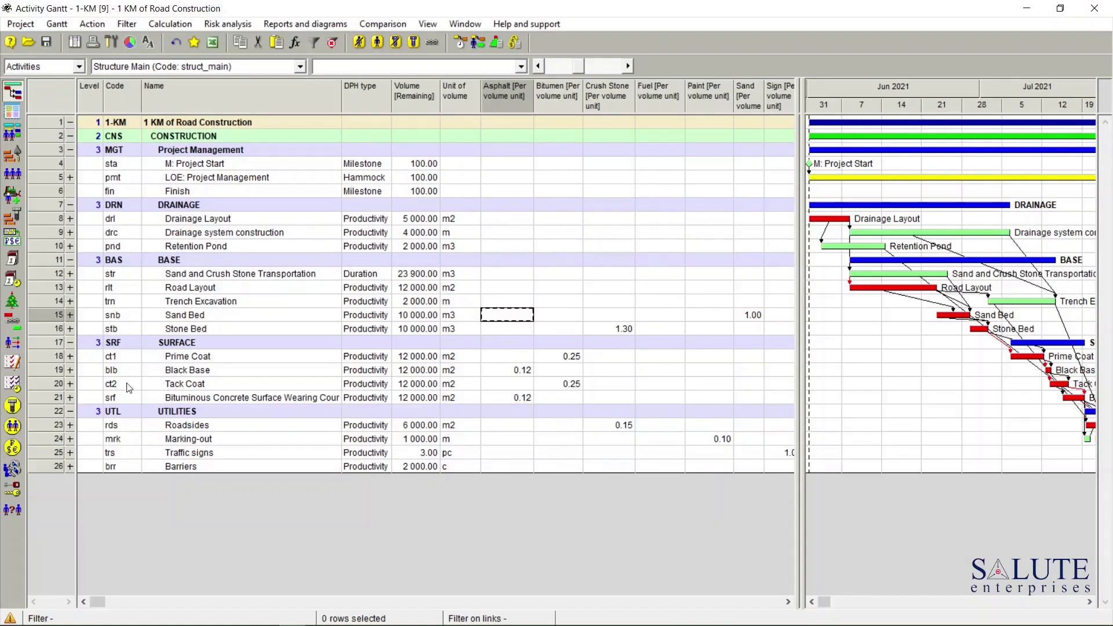
pyautogui.click(415, 44)
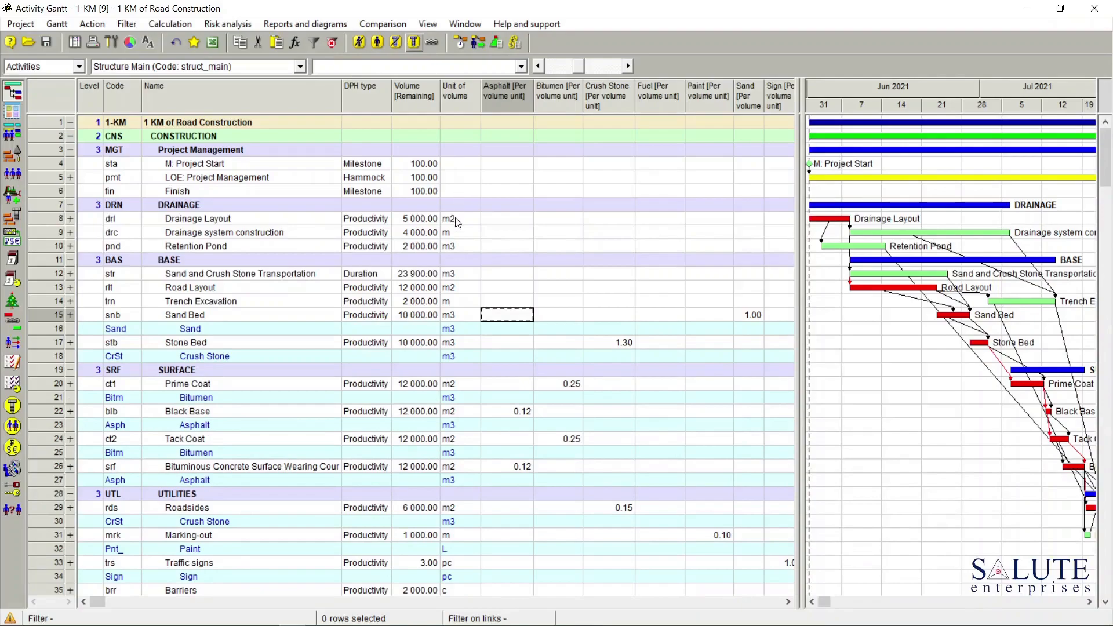
pyautogui.click(413, 42)
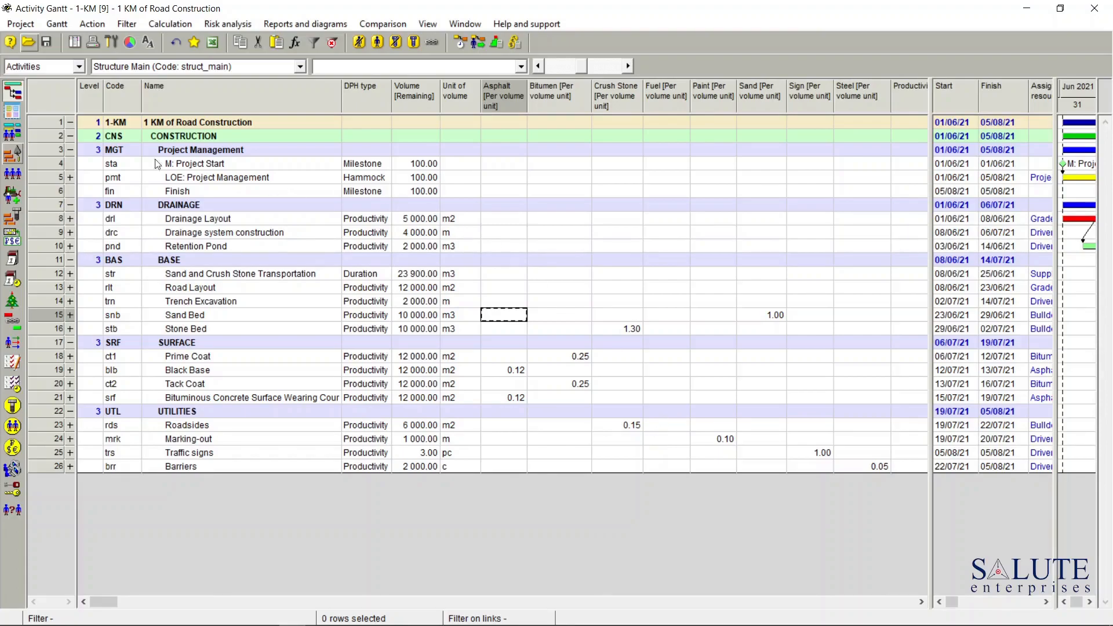
# Step: Add a per-hour Fuel consumption column before Resource skills in the resources table
pyautogui.click(16, 175)
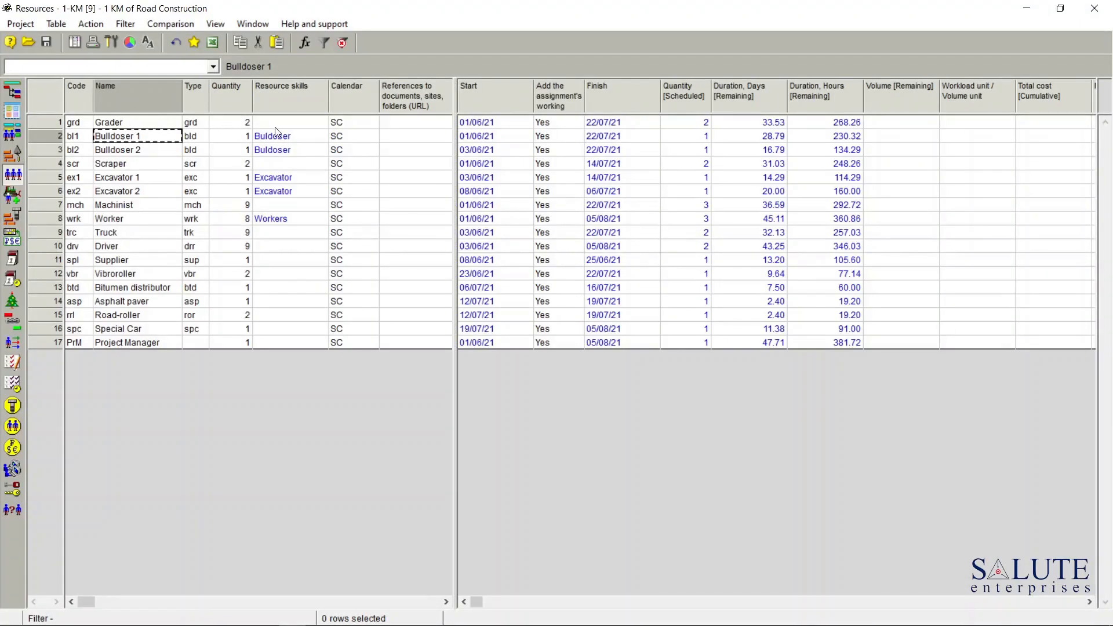
pyautogui.rightClick(295, 92)
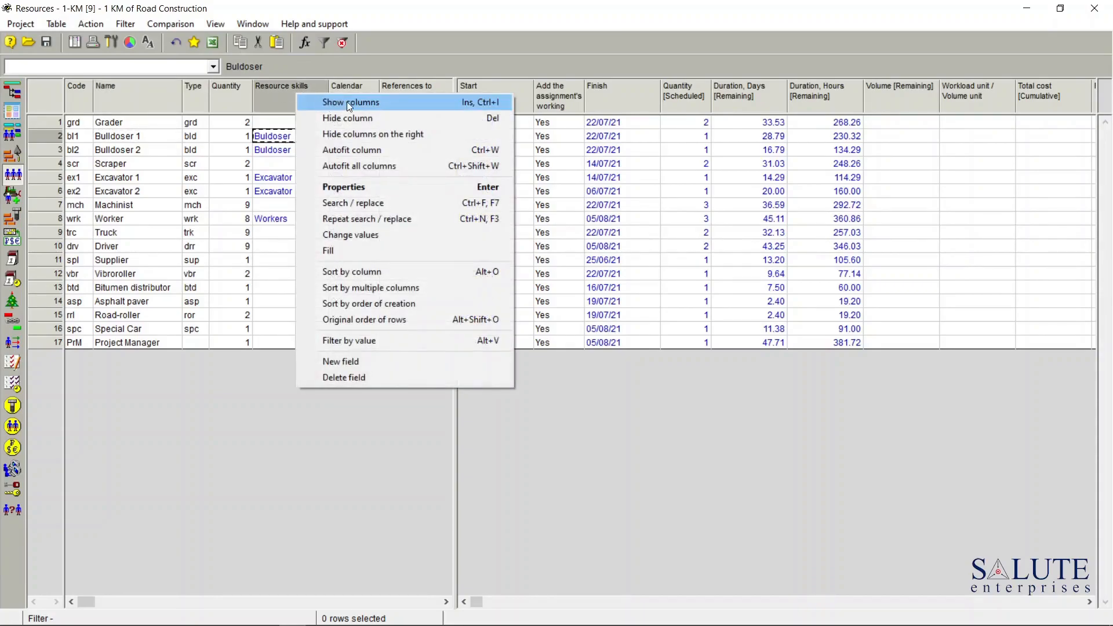
pyautogui.click(339, 106)
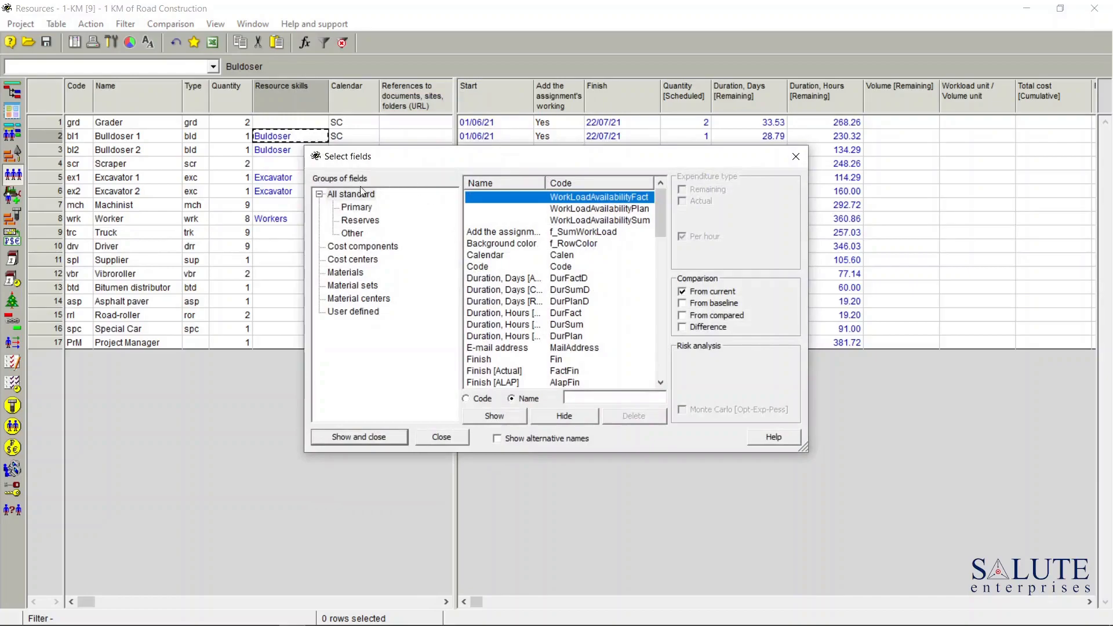
pyautogui.click(352, 274)
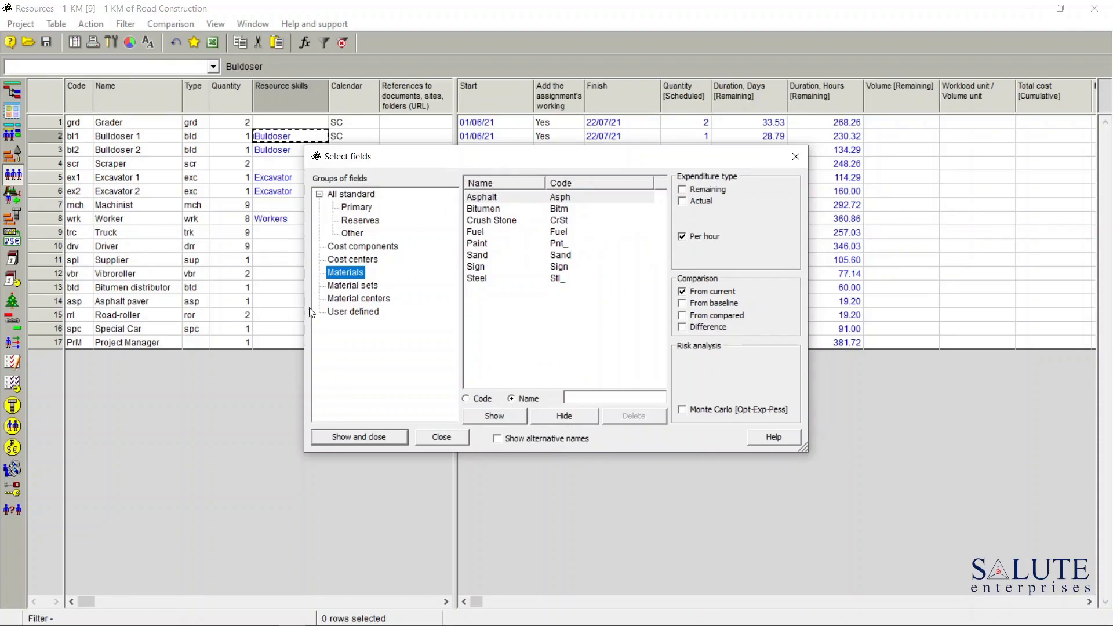
pyautogui.click(481, 235)
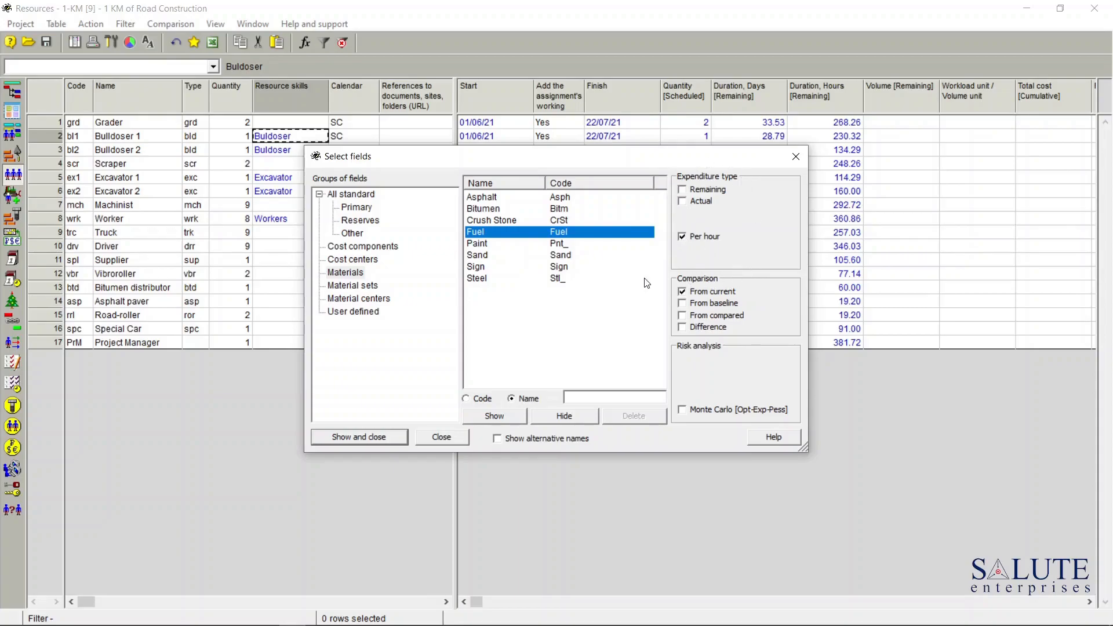
pyautogui.click(375, 438)
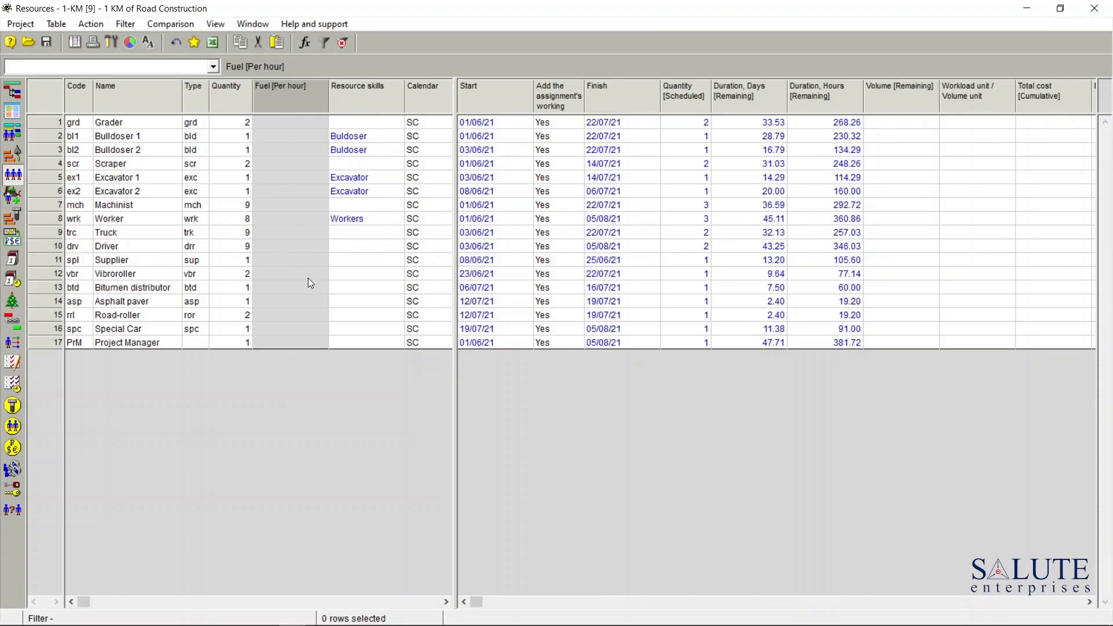
# Step: Enter hourly fuel from Grader to Special Car: 15, 20, 18, 20, 25, 22, blank, blank, 15, blank, blank, 20, 15, 20, 20, 10; narrow the column
pyautogui.click(301, 124)
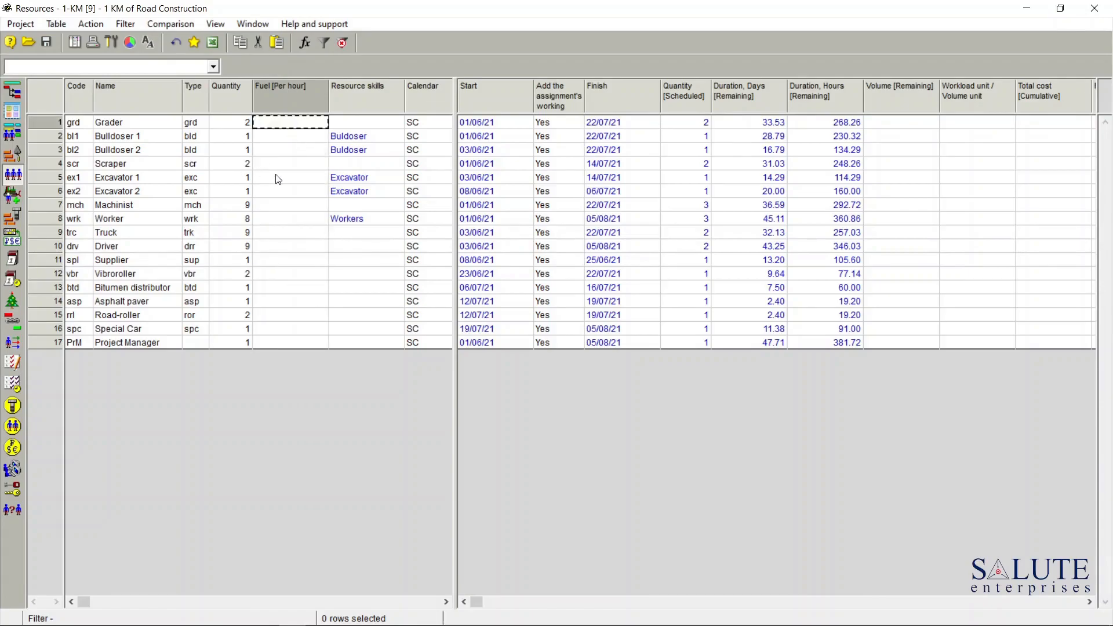
pyautogui.write('15.00 20.00 18.00 20.00 25.00 22.00   15.00   20.00 15.00 20.00 20.00 10.00')
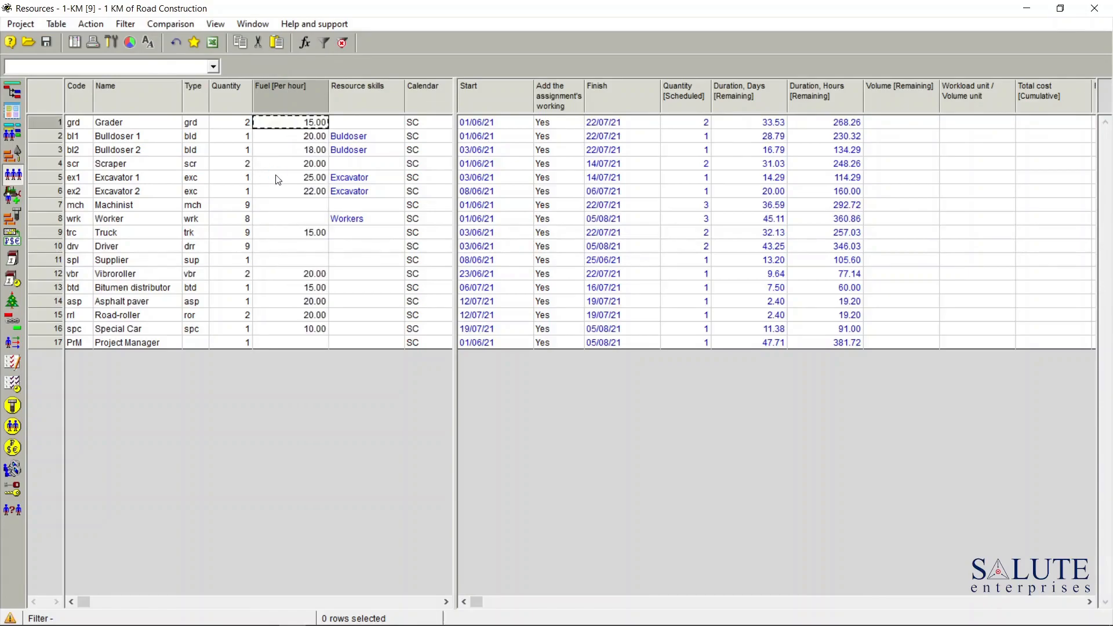
pyautogui.moveTo(329, 102); pyautogui.dragTo(304, 102)
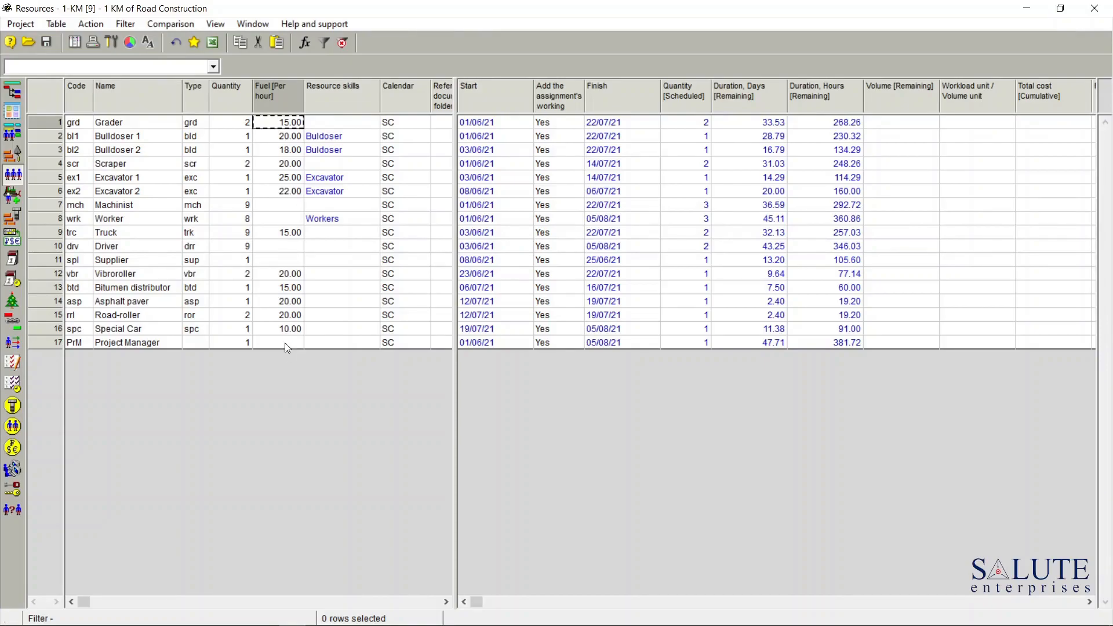
# Step: Open the Material Gantt and shrink its consumption table to the Consumption [Remaining] column to give the chart more room
pyautogui.click(12, 91)
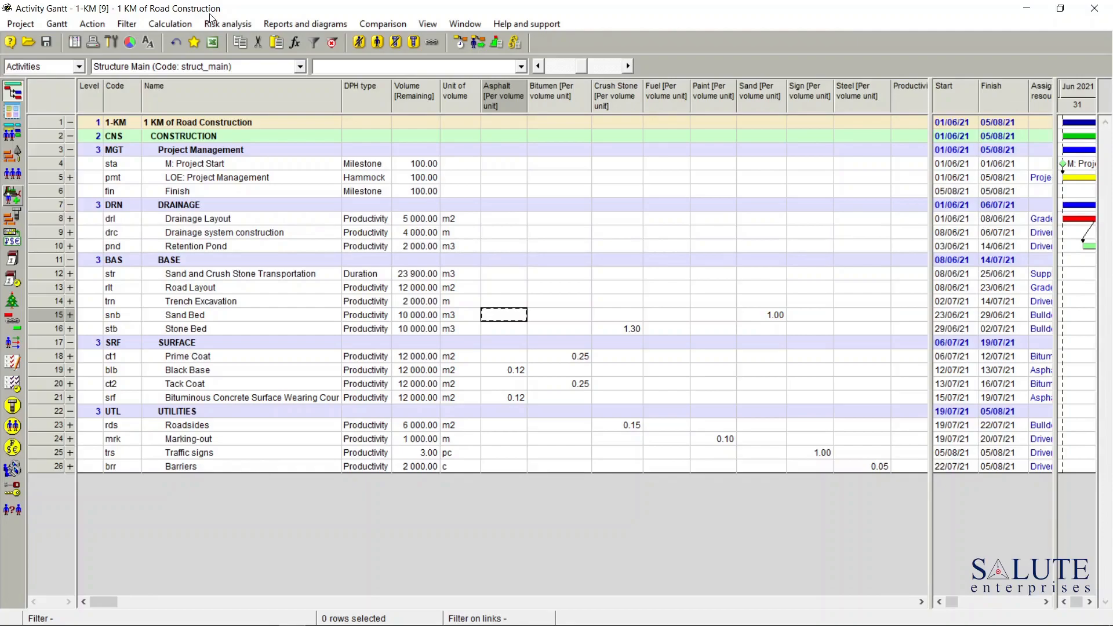
pyautogui.click(428, 24)
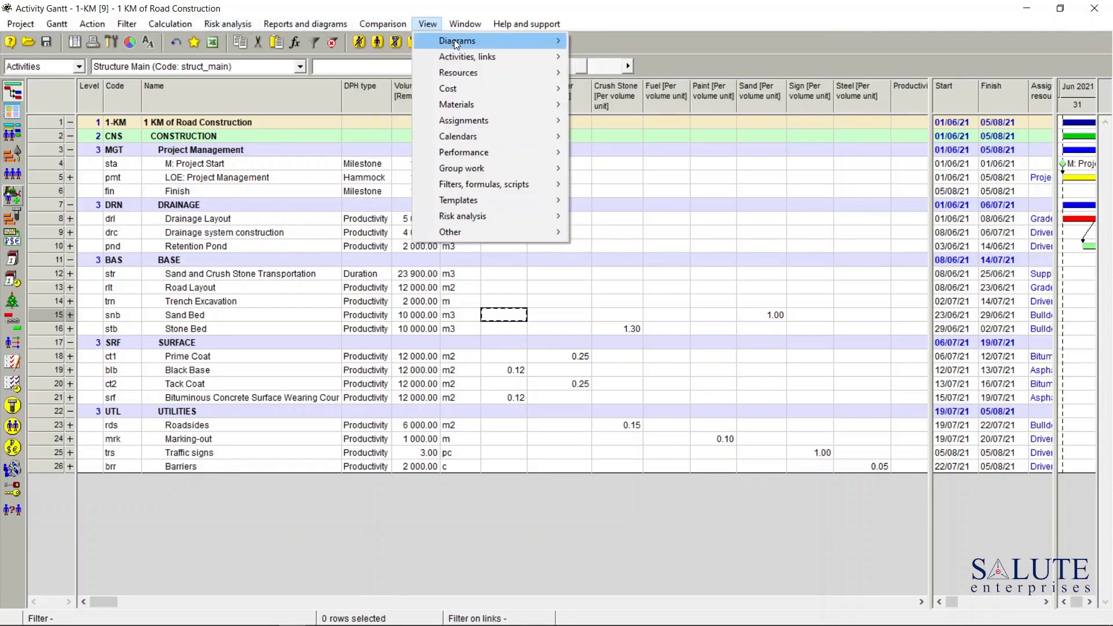
pyautogui.moveTo(457, 42)
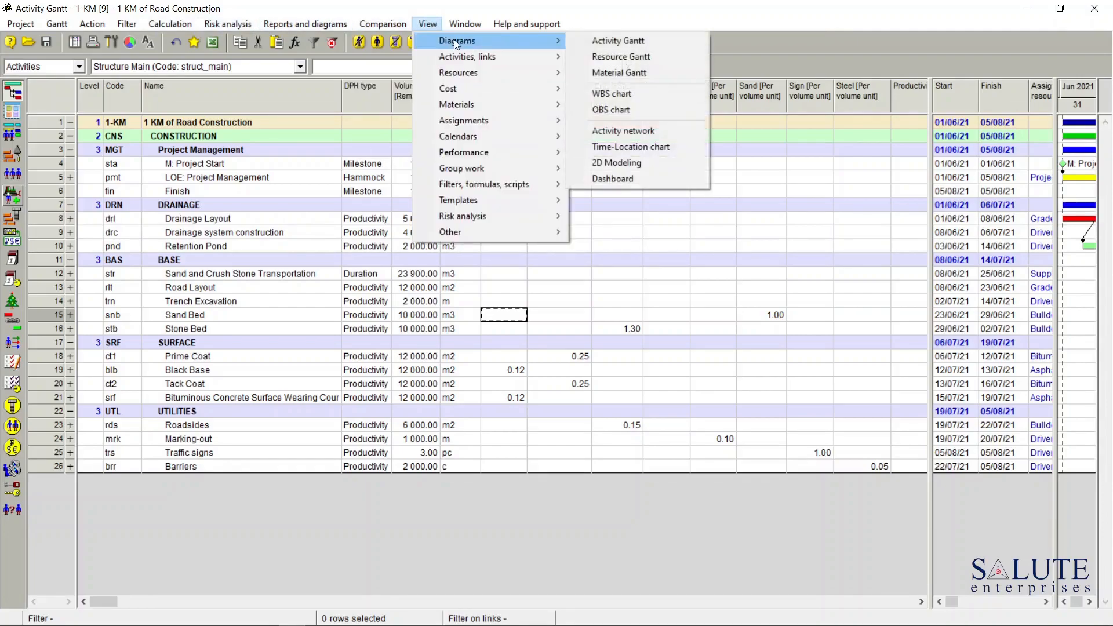
pyautogui.click(656, 71)
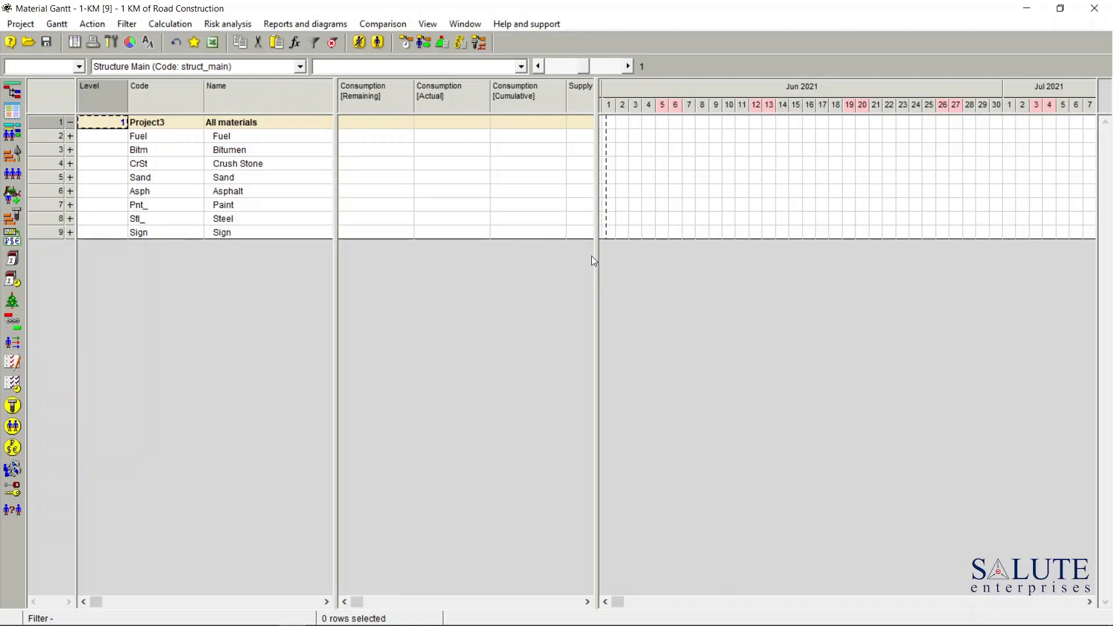
pyautogui.moveTo(595, 254); pyautogui.dragTo(390, 235)
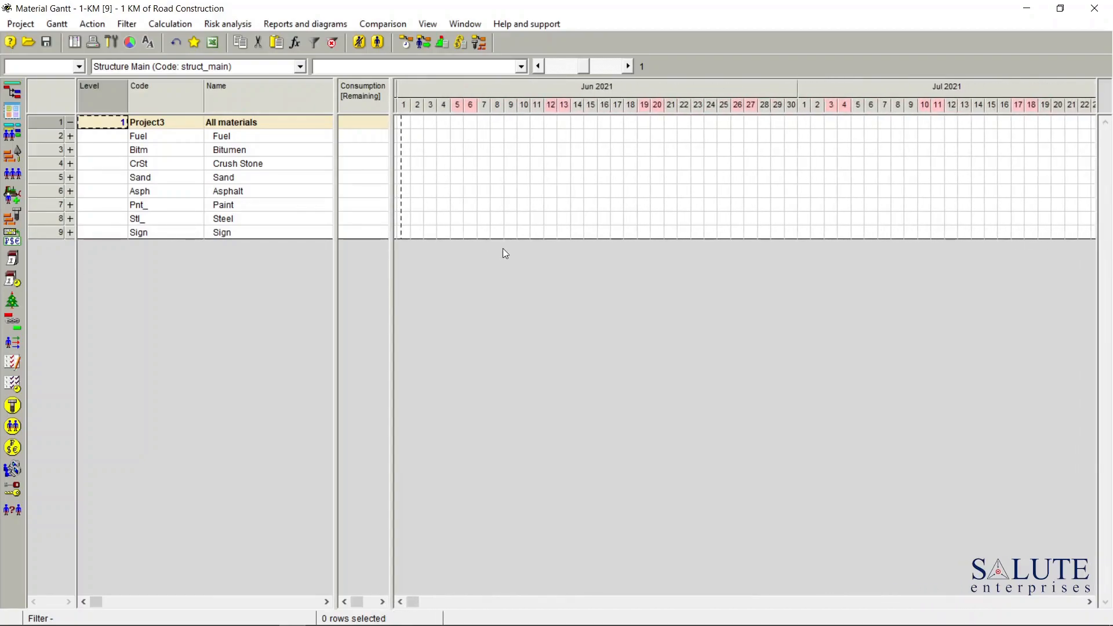
# Step: Run the cost and material calculation with material assignments cost calculated in the Activity Gantt
pyautogui.click(461, 43)
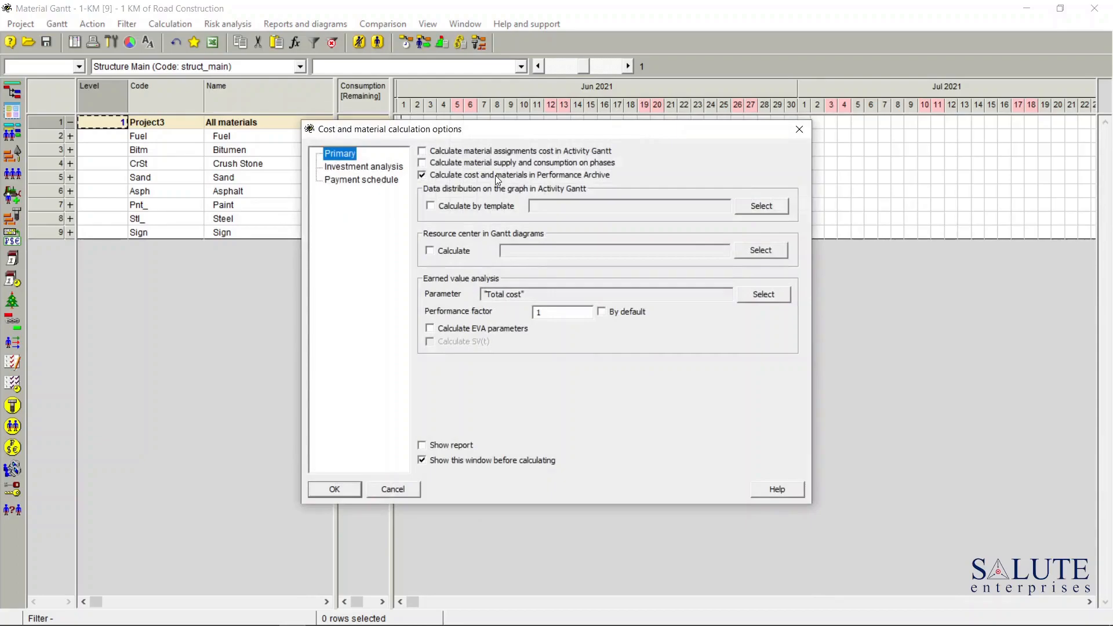
pyautogui.click(423, 151)
pyautogui.click(337, 490)
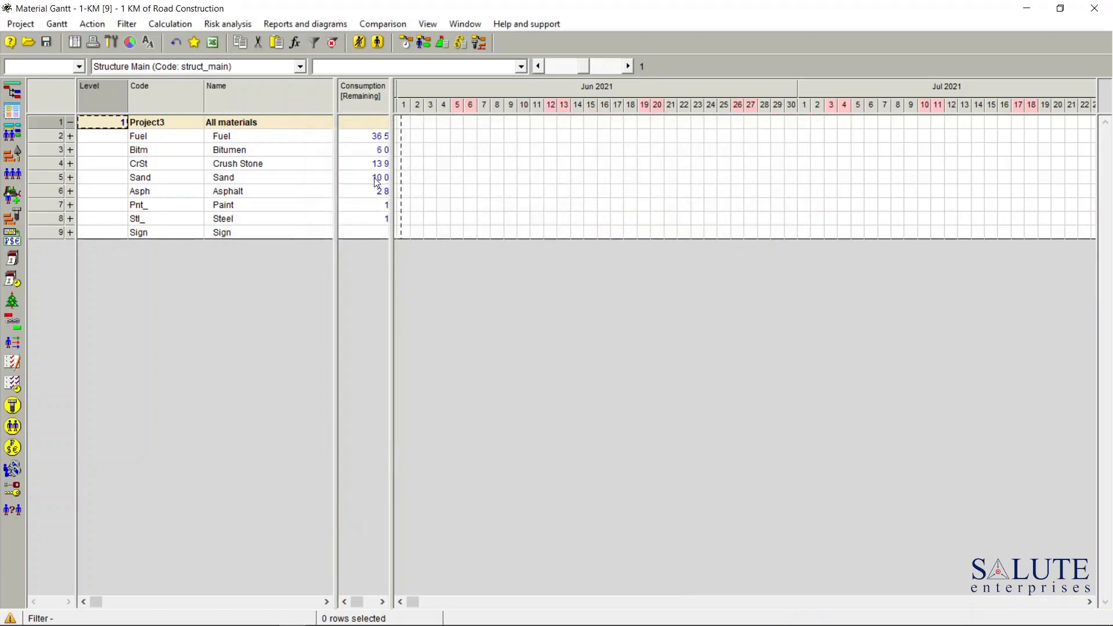
# Step: Display the material usage bars in the Material Gantt and compress the timescale to weeks so the whole project period fits
pyautogui.click(480, 43)
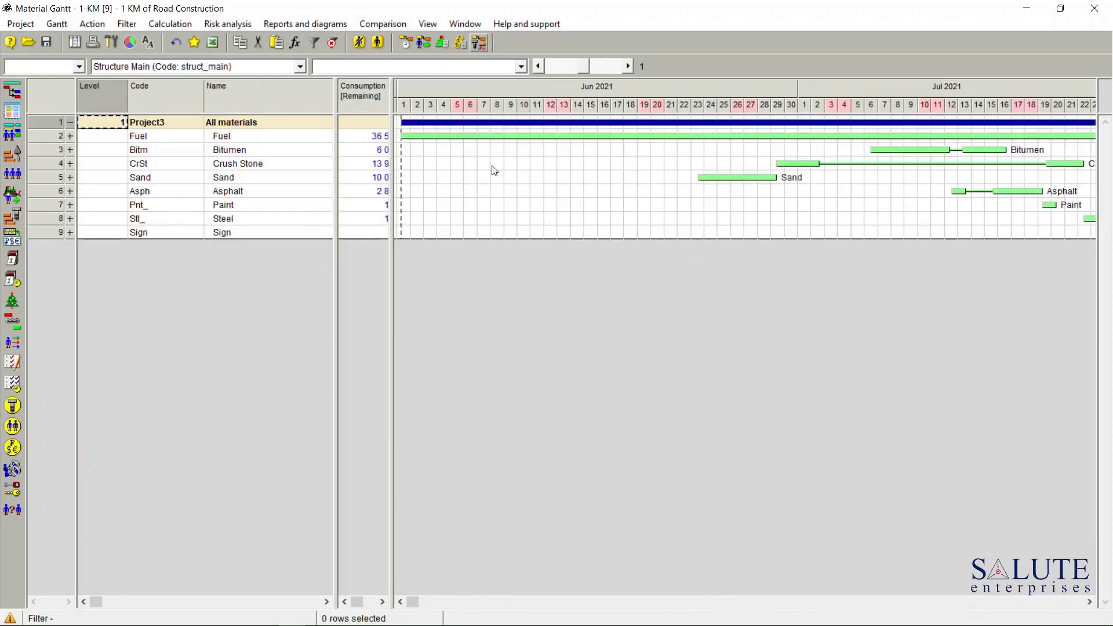
pyautogui.moveTo(585, 70); pyautogui.dragTo(581, 71)
pyautogui.moveTo(405, 137)
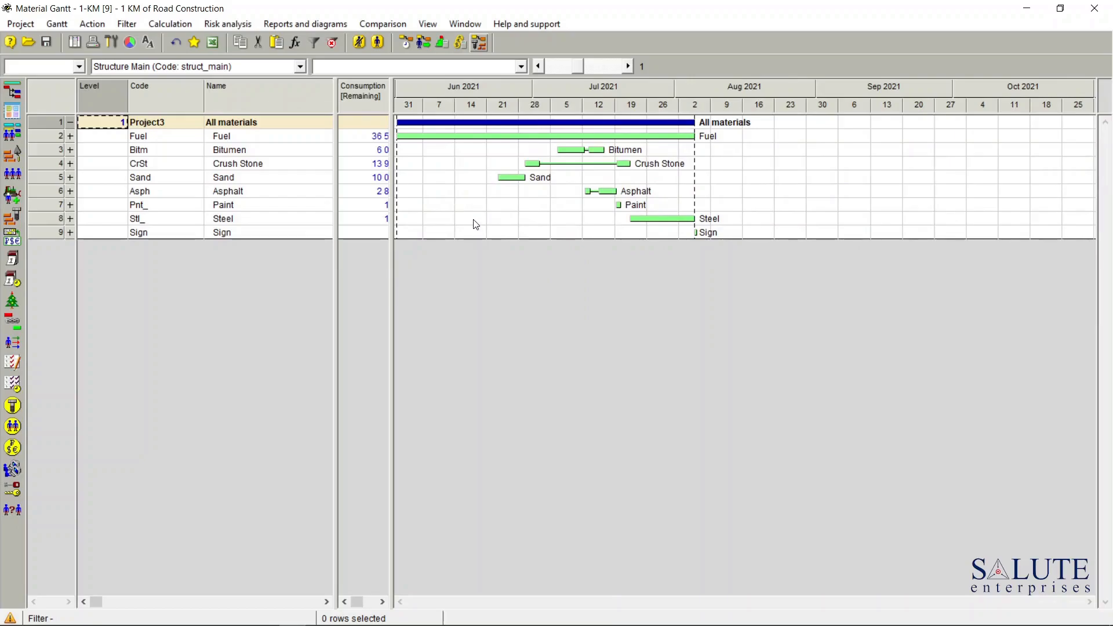
# Step: Expand Fuel and then all materials to the Activities level, and slightly enlarge the timescale of the Material Gantt
pyautogui.click(71, 137)
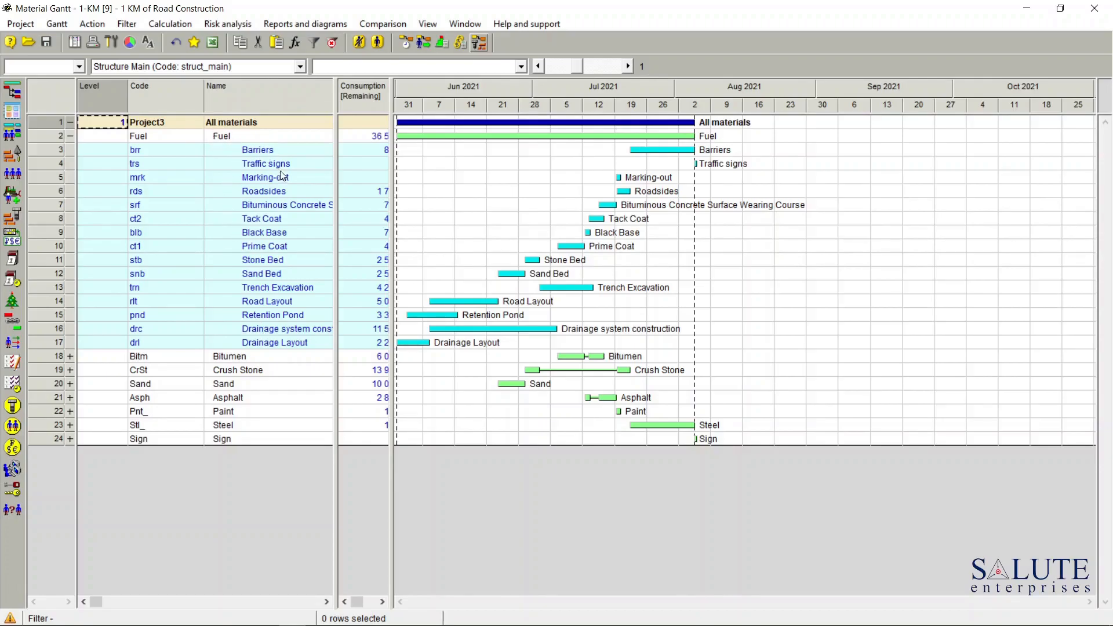
pyautogui.click(184, 124)
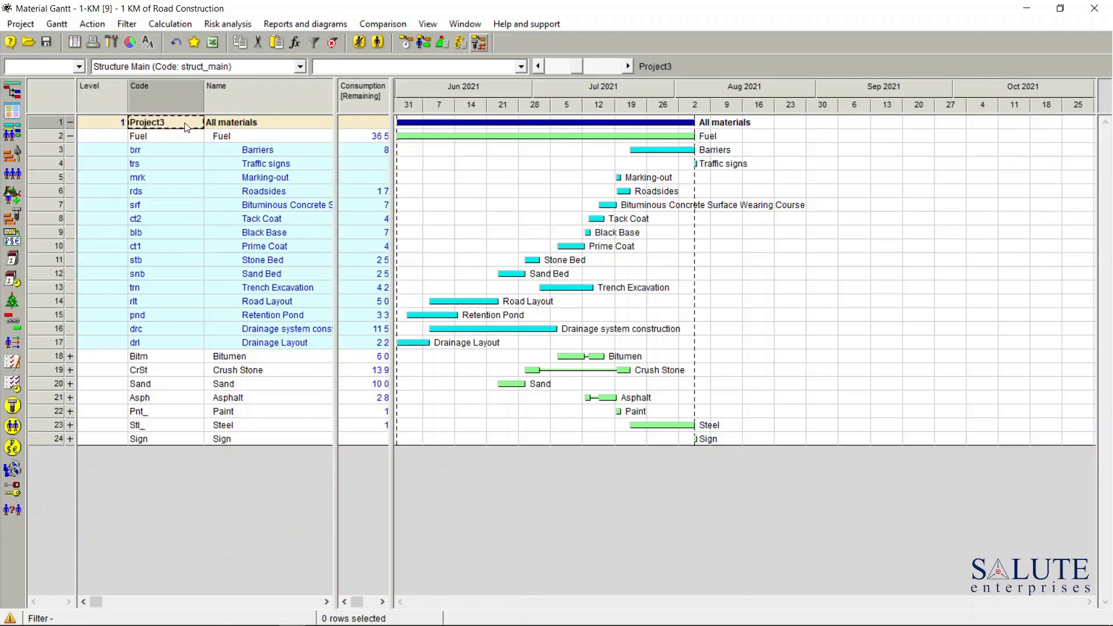
pyautogui.click(79, 67)
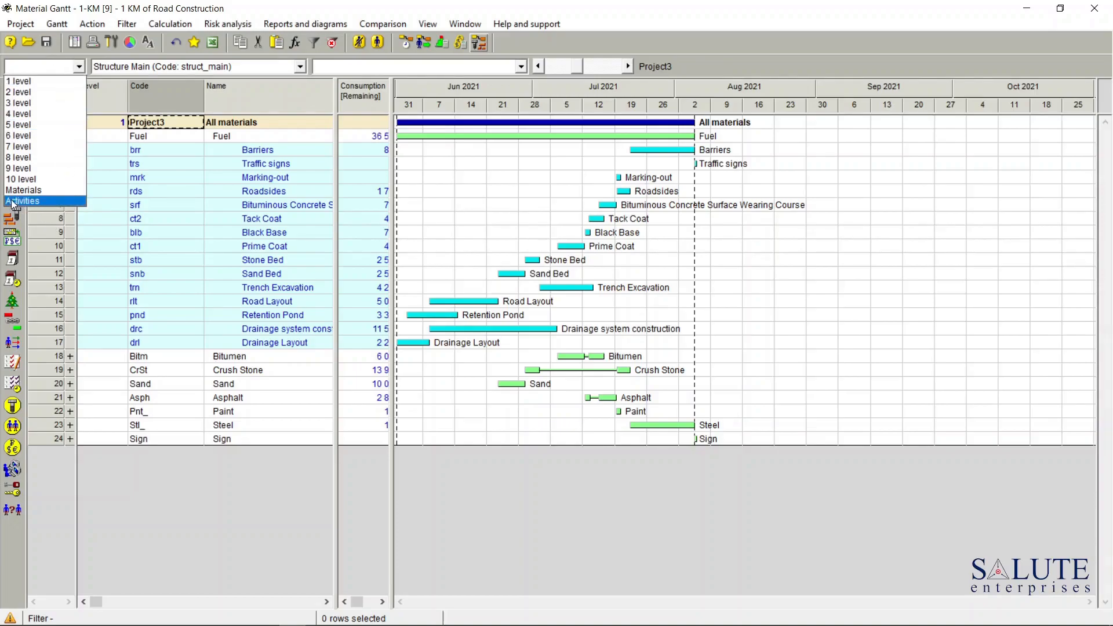
pyautogui.click(51, 203)
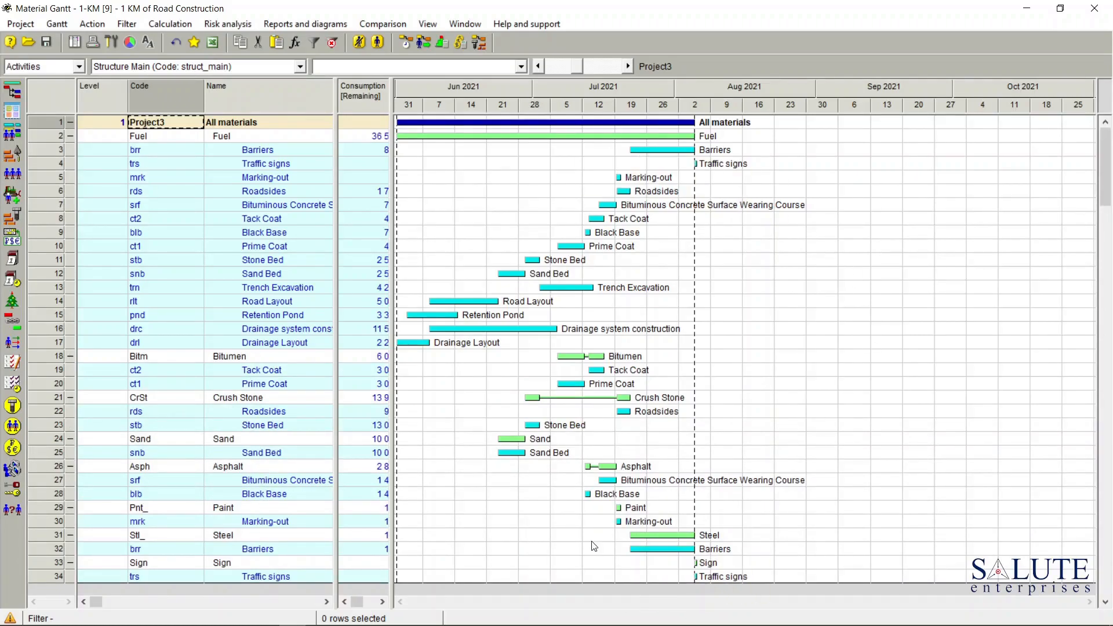
pyautogui.moveTo(578, 64); pyautogui.dragTo(583, 68)
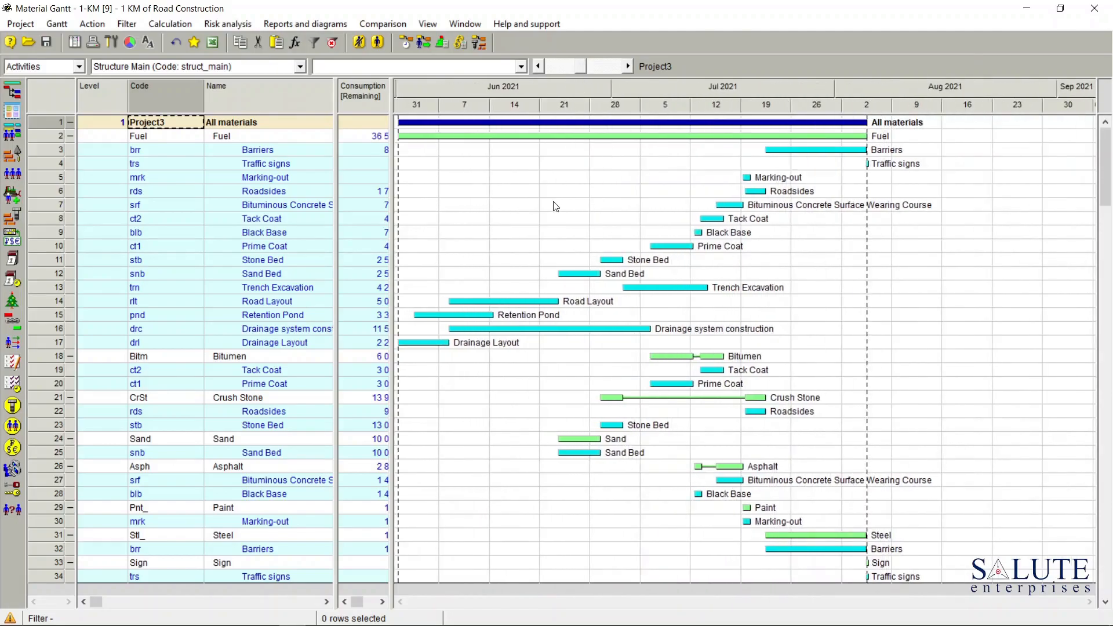